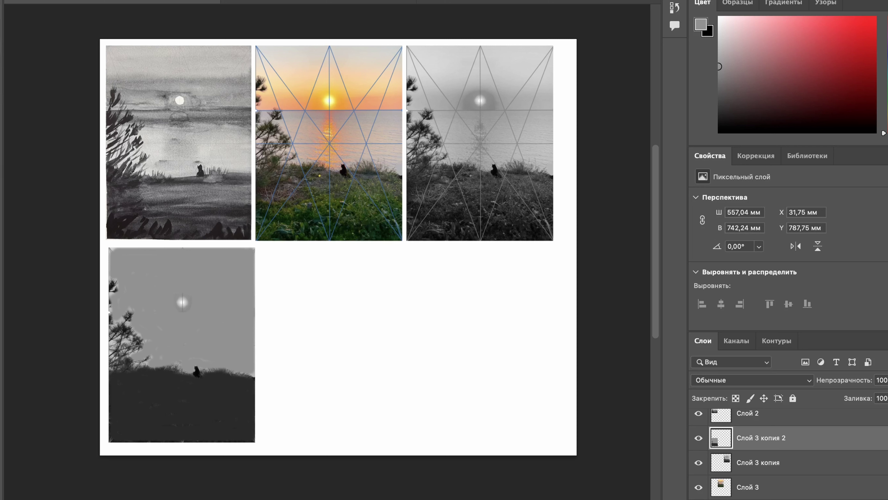
# - Add a new layer above Слой 2, fill a rectangle over the lower part of the colour photo with grey, and deselect
pyautogui.scroll(1, 789, 453)
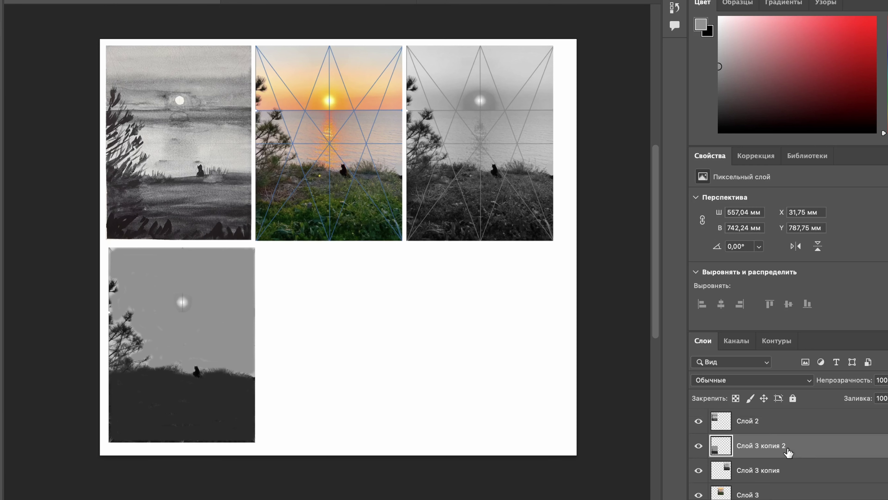
pyautogui.click(800, 420)
pyautogui.click(876, 495)
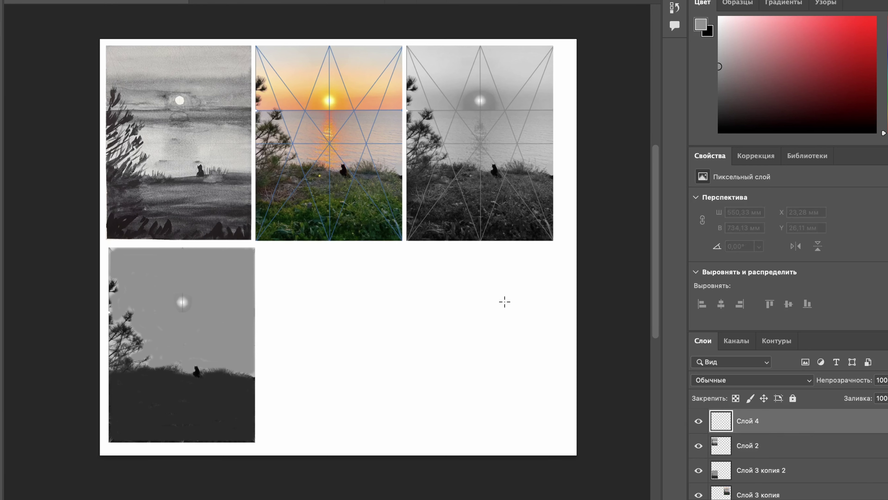
pyautogui.moveTo(403, 248)
pyautogui.mouseDown()
pyautogui.moveTo(361, 181)
pyautogui.moveTo(252, 111)
pyautogui.mouseUp()
pyautogui.press('g')
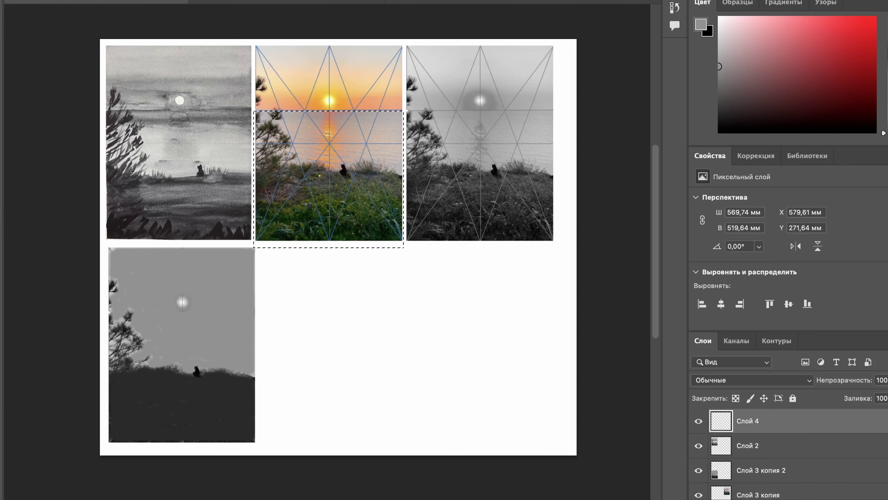
pyautogui.click(322, 193)
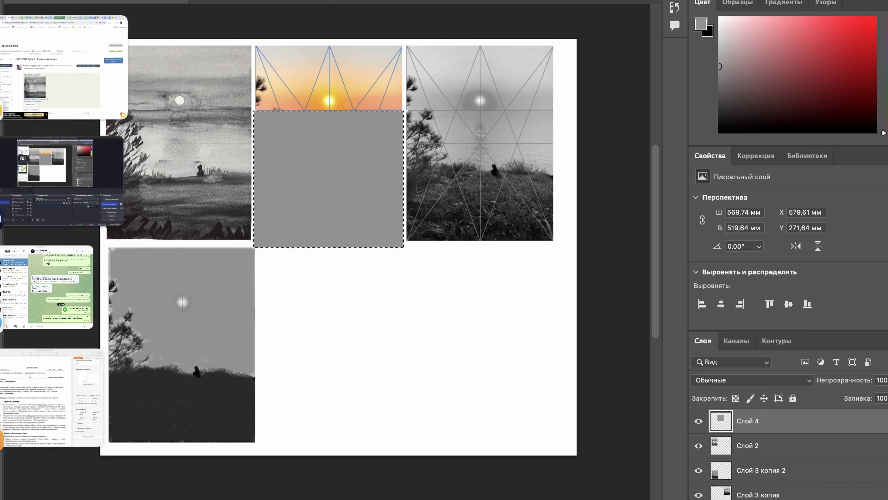
pyautogui.click(307, 130)
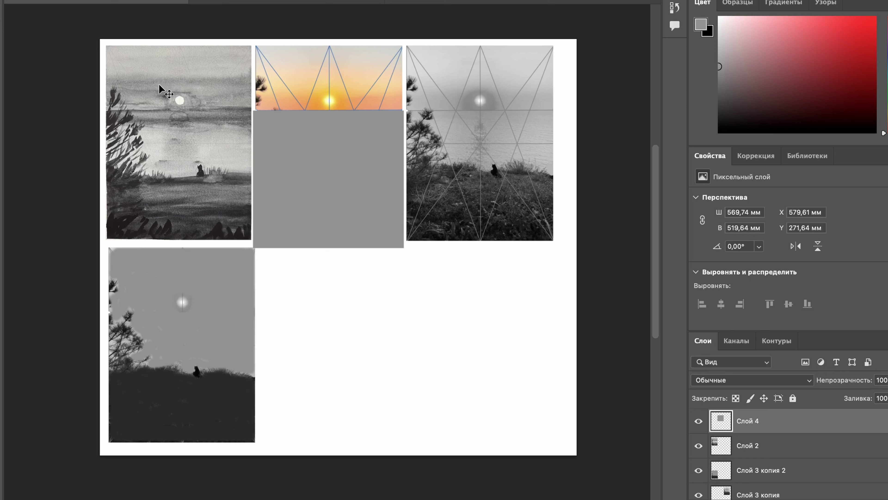
# - Cover the colour photo's sky and water with the grey rectangle, then place it in the empty area below the photo
pyautogui.moveTo(293, 212); pyautogui.dragTo(294, 83)
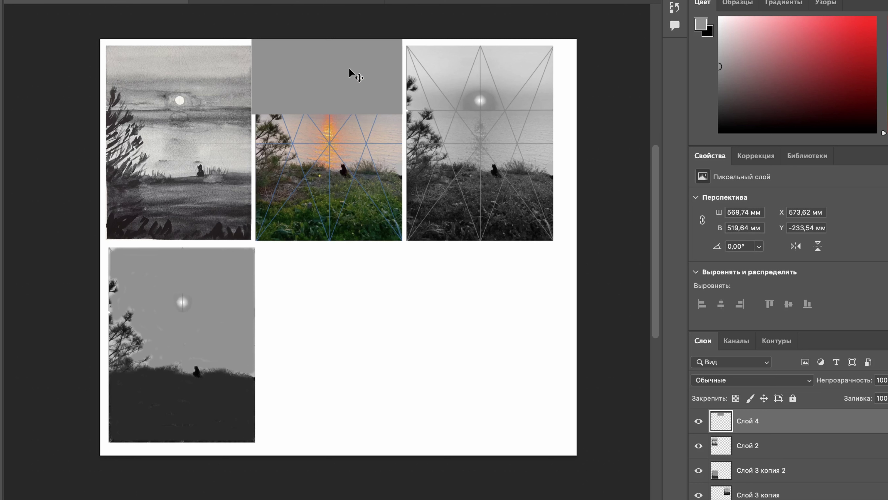
pyautogui.moveTo(340, 66); pyautogui.dragTo(339, 121)
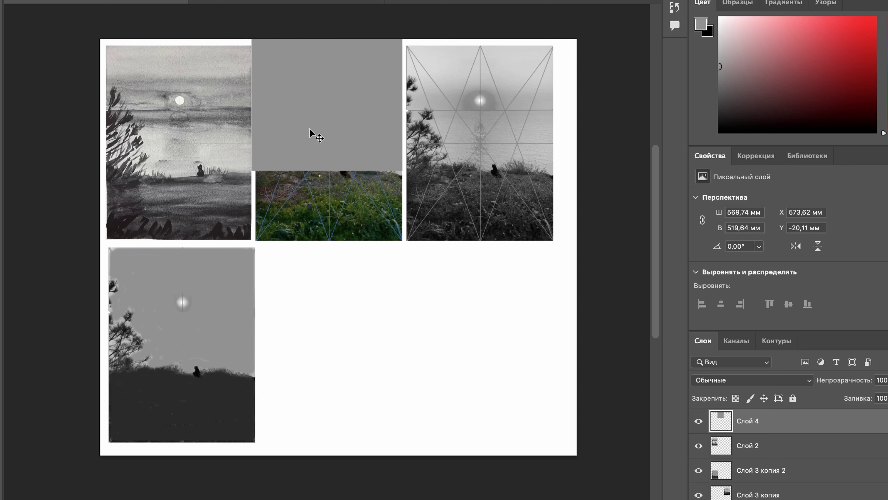
pyautogui.moveTo(309, 128); pyautogui.dragTo(328, 368)
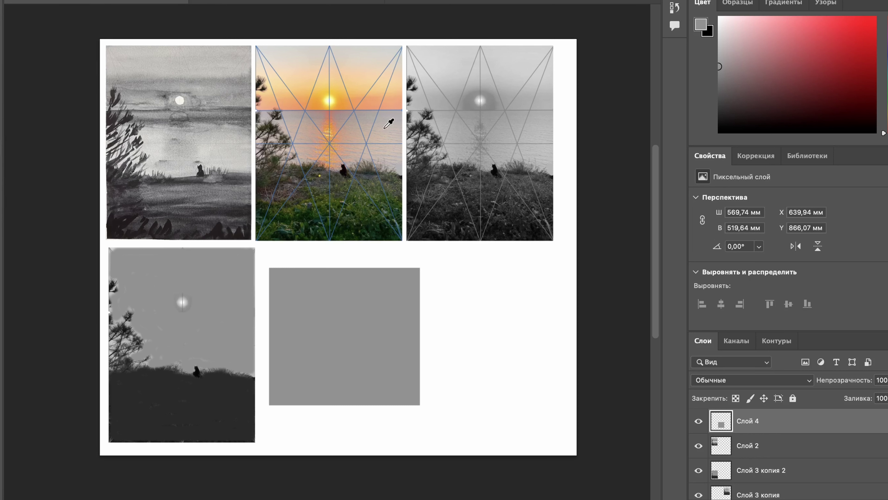
# - Sample the water and the sky near the horizon in the colour photo repeatedly to compare their colours
pyautogui.keyDown('alt'); pyautogui.click(387, 121); pyautogui.keyUp('alt')
pyautogui.moveTo(387, 121); pyautogui.dragTo(384, 125)
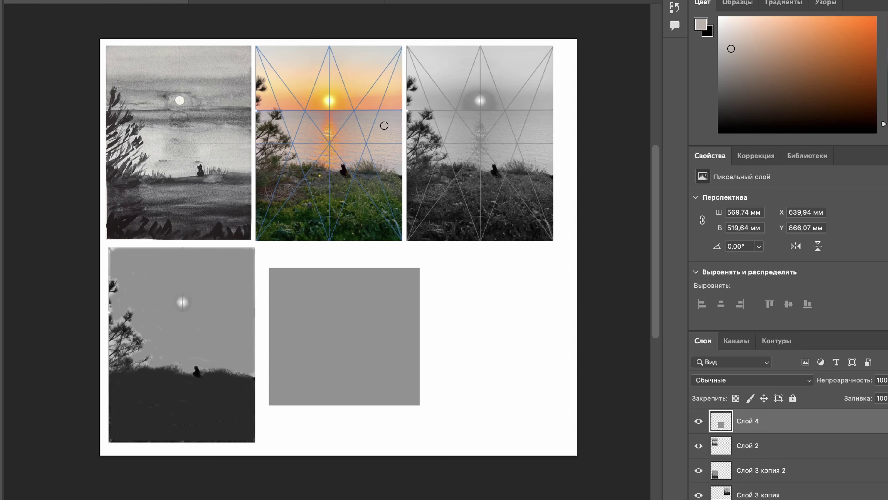
pyautogui.moveTo(382, 134)
pyautogui.mouseDown()
pyautogui.moveTo(380, 111)
pyautogui.moveTo(381, 144)
pyautogui.moveTo(378, 136)
pyautogui.mouseUp()
pyautogui.click(749, 39)
pyautogui.click(372, 103)
pyautogui.click(374, 139)
pyautogui.click(371, 105)
pyautogui.click(376, 137)
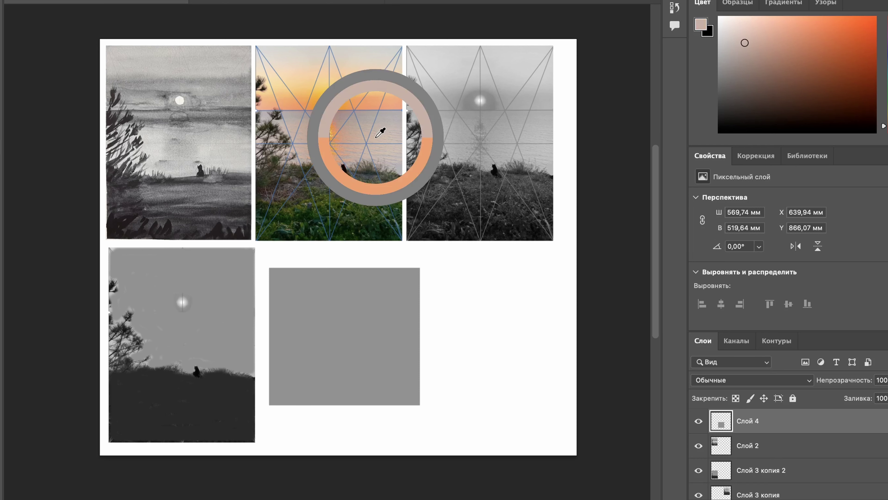
pyautogui.click(375, 103)
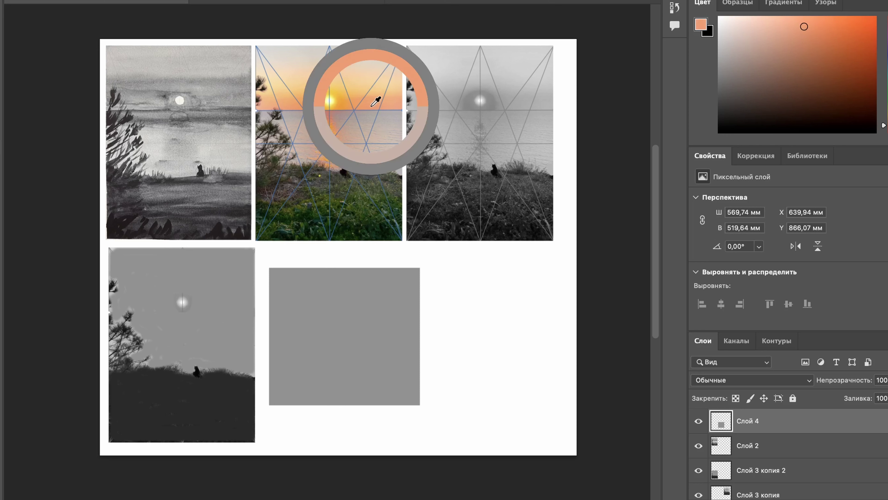
# - Sample the pale water colour and brush three vertical test strokes across the colour photo's sky near the horizon
pyautogui.click(382, 138)
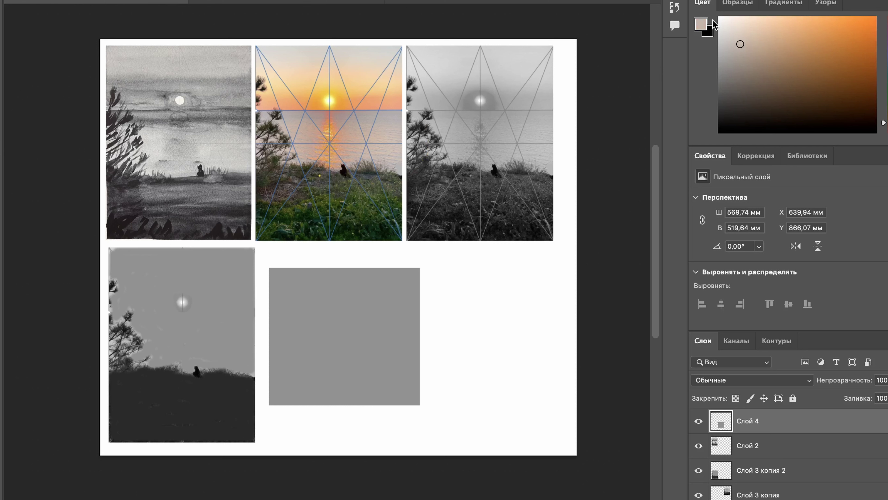
pyautogui.press('b')
pyautogui.moveTo(376, 93)
pyautogui.mouseDown()
pyautogui.moveTo(375, 111)
pyautogui.moveTo(388, 109)
pyautogui.mouseUp()
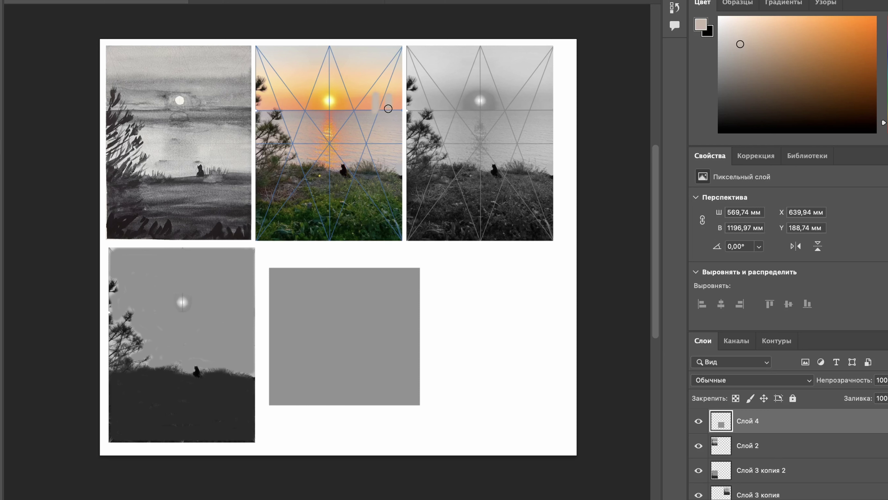
pyautogui.click(361, 116)
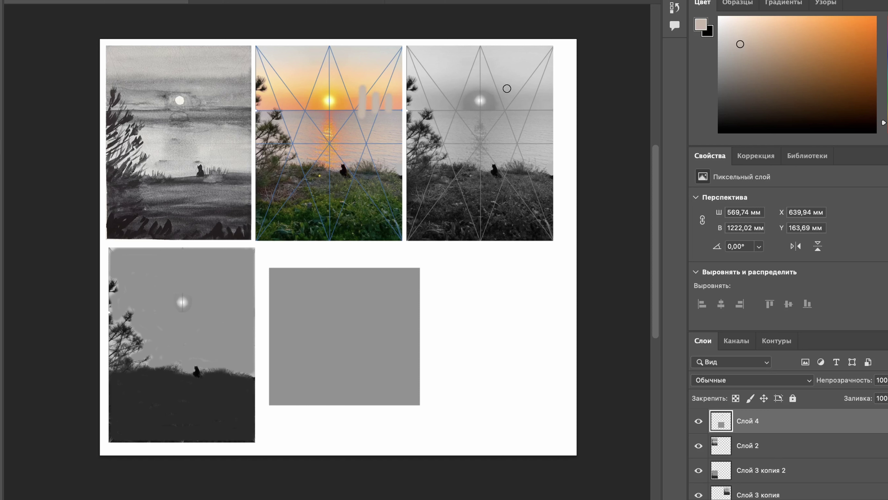
# - Sample greys from the water in the greyscale photo and brush vertical test strokes over its sky for comparison
pyautogui.moveTo(507, 84); pyautogui.dragTo(507, 96)
pyautogui.press('super+z')
pyautogui.keyDown('alt'); pyautogui.click(533, 120); pyautogui.keyUp('alt')
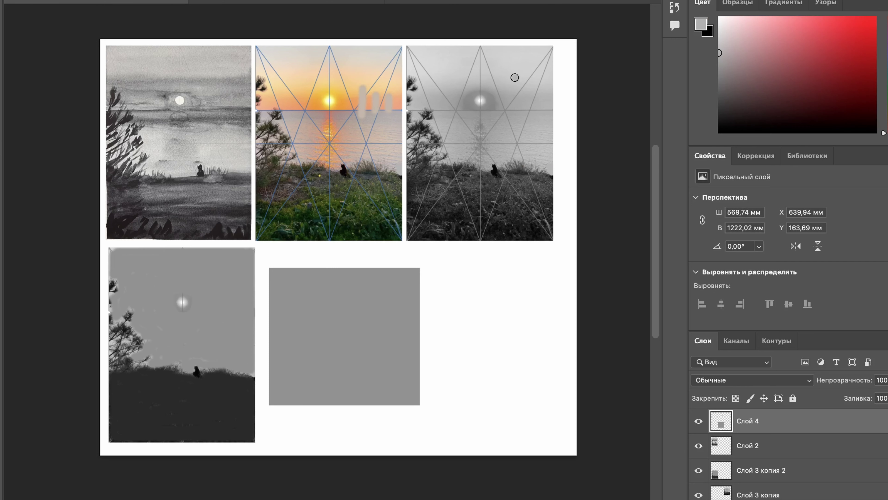
pyautogui.moveTo(515, 78); pyautogui.dragTo(515, 110)
pyautogui.moveTo(527, 73); pyautogui.dragTo(528, 105)
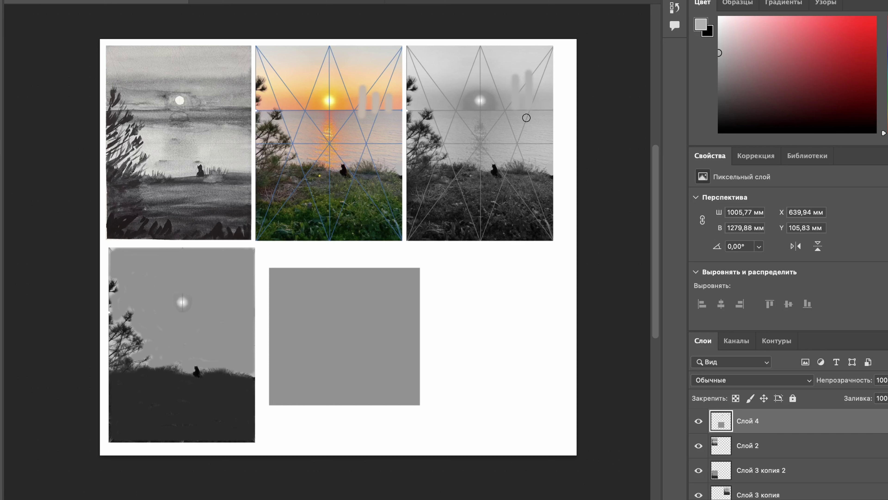
pyautogui.keyDown('alt'); pyautogui.click(542, 151); pyautogui.keyUp('alt')
pyautogui.moveTo(538, 103); pyautogui.dragTo(538, 109)
pyautogui.moveTo(502, 86); pyautogui.dragTo(502, 109)
# - Undo the test strokes on the greyscale photo and on the colour photo
pyautogui.press('super+z')
pyautogui.press('super+z')
pyautogui.press('super+z')
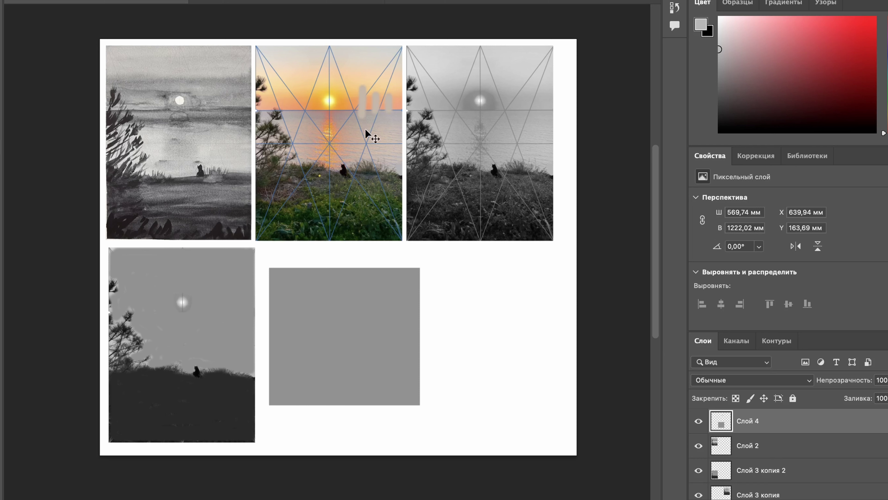
pyautogui.hotkey('ctrl', 'z')
pyautogui.hotkey('ctrl', 'z')
pyautogui.hotkey('ctrl', 'z')
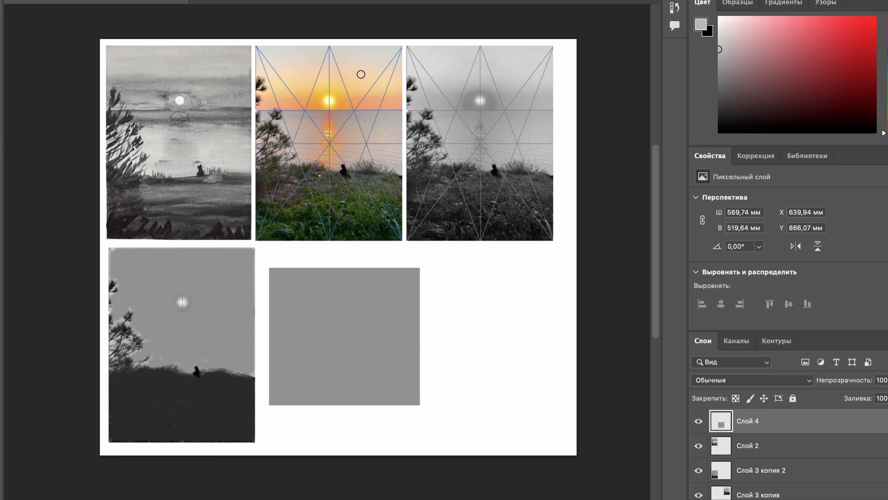
# - Sample several water tones, including the orange sun reflection, and brush short comparison strokes across the colour photo's upper sky
pyautogui.click(356, 156)
pyautogui.moveTo(269, 61)
pyautogui.mouseDown()
pyautogui.moveTo(316, 53)
pyautogui.moveTo(376, 61)
pyautogui.mouseUp()
pyautogui.keyDown('alt'); pyautogui.click(374, 115); pyautogui.keyUp('alt')
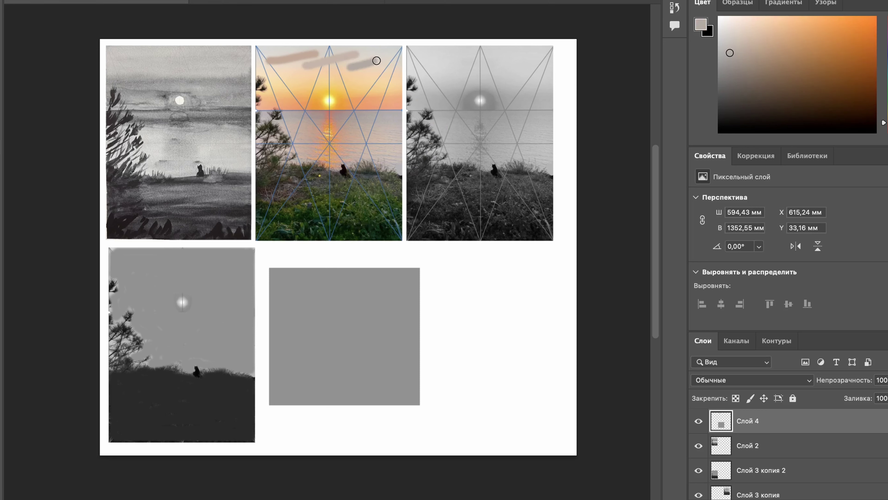
pyautogui.keyDown('alt'); pyautogui.click(406, 164); pyautogui.keyUp('alt')
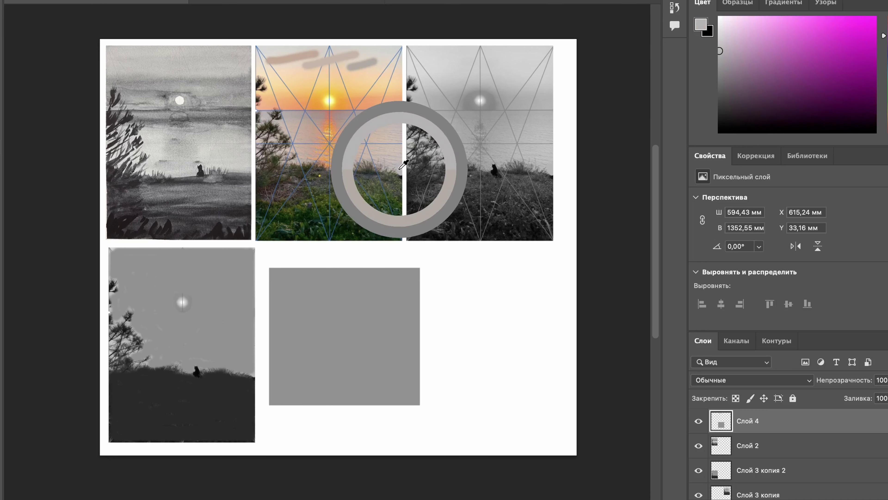
pyautogui.moveTo(393, 54); pyautogui.dragTo(364, 69)
pyautogui.keyDown('alt'); pyautogui.click(305, 145); pyautogui.keyUp('alt')
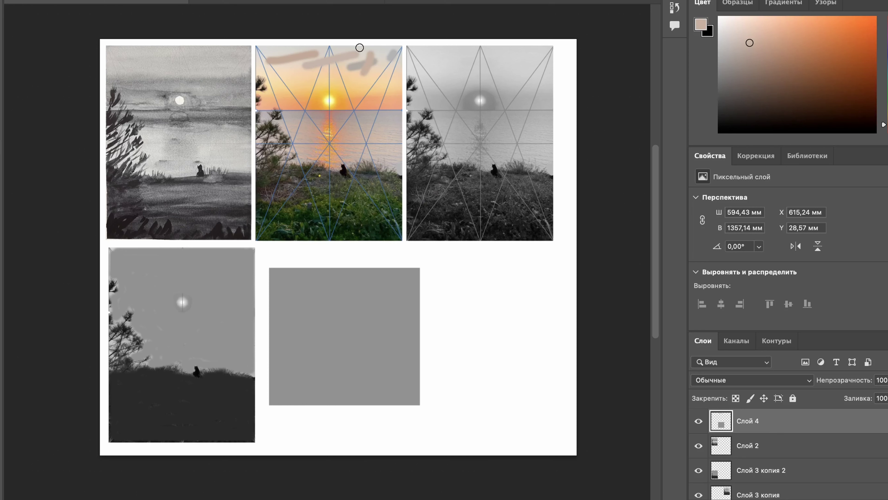
pyautogui.keyDown('alt'); pyautogui.click(334, 141); pyautogui.keyUp('alt')
pyautogui.moveTo(369, 66); pyautogui.dragTo(342, 73)
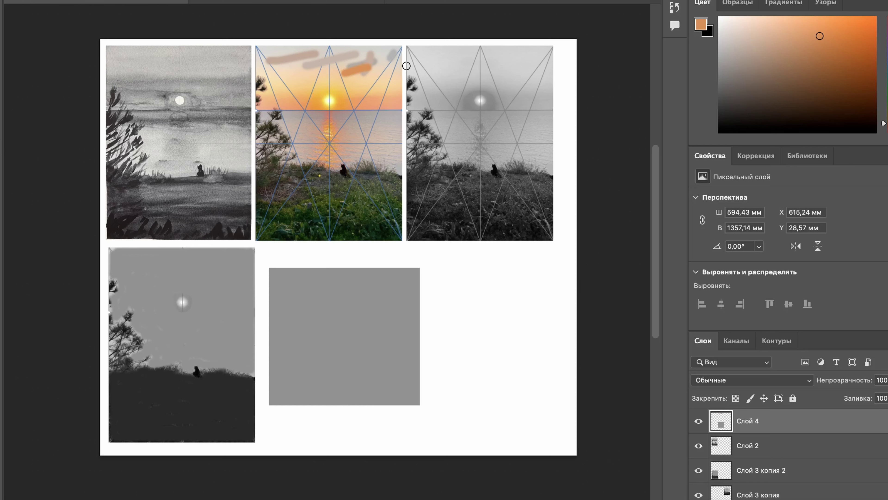
# - Undo the comparison strokes on the colour photo's upper sky
pyautogui.press('super+z')
pyautogui.press('super+z')
pyautogui.press('super+z')
pyautogui.press('super+z')
pyautogui.press('super+z')
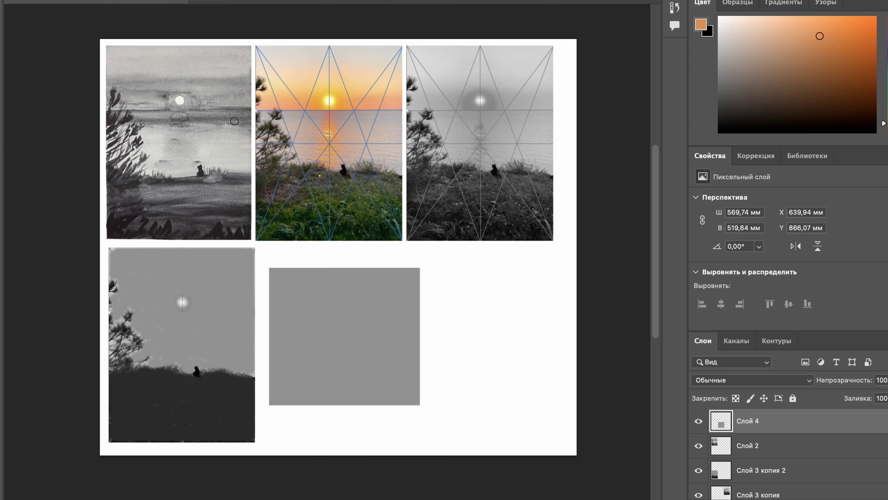
# - Sample the light grey water in the watercolour sketch and brush several test strokes down its sky
pyautogui.press('i')
pyautogui.click(225, 156)
pyautogui.press('b')
pyautogui.moveTo(124, 56)
pyautogui.mouseDown()
pyautogui.moveTo(138, 88)
pyautogui.moveTo(153, 79)
pyautogui.moveTo(189, 92)
pyautogui.moveTo(195, 112)
pyautogui.mouseUp()
pyautogui.moveTo(207, 63)
pyautogui.mouseDown()
pyautogui.moveTo(207, 100)
pyautogui.moveTo(225, 86)
pyautogui.mouseUp()
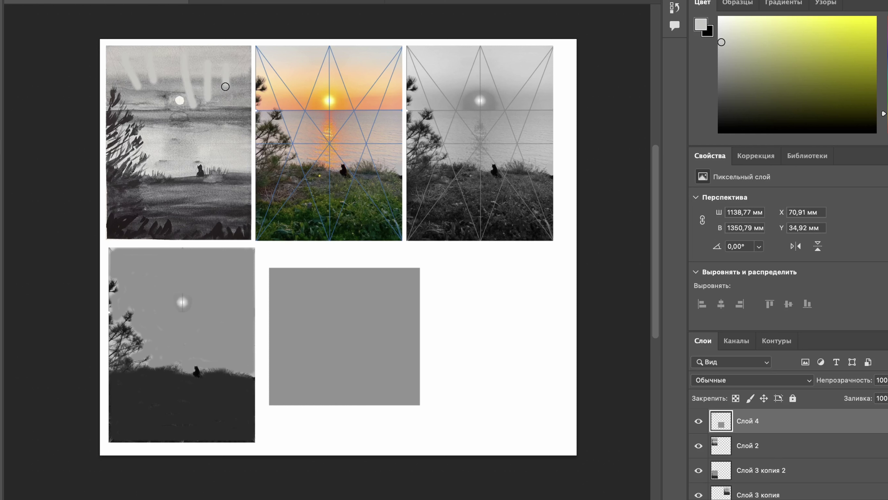
# - Undo the light grey strokes on the watercolour sketch's sky
pyautogui.hotkey('ctrl', 'z')
pyautogui.hotkey('ctrl', 'z')
pyautogui.hotkey('ctrl', 'z')
pyautogui.hotkey('ctrl', 'z')
pyautogui.hotkey('ctrl', 'z')
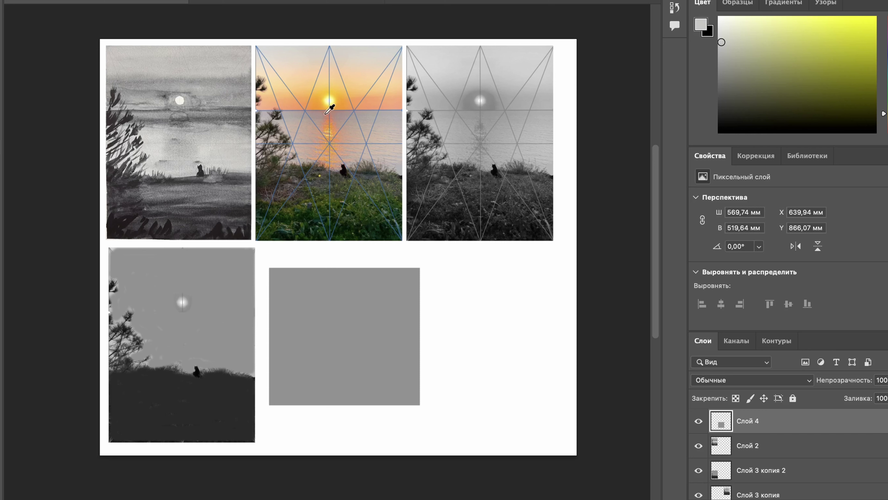
# - Brush horizon tones sampled from the colour photo and the sketch over their respective foregrounds, then undo both strokes
pyautogui.keyDown('alt'); pyautogui.click(316, 116); pyautogui.keyUp('alt')
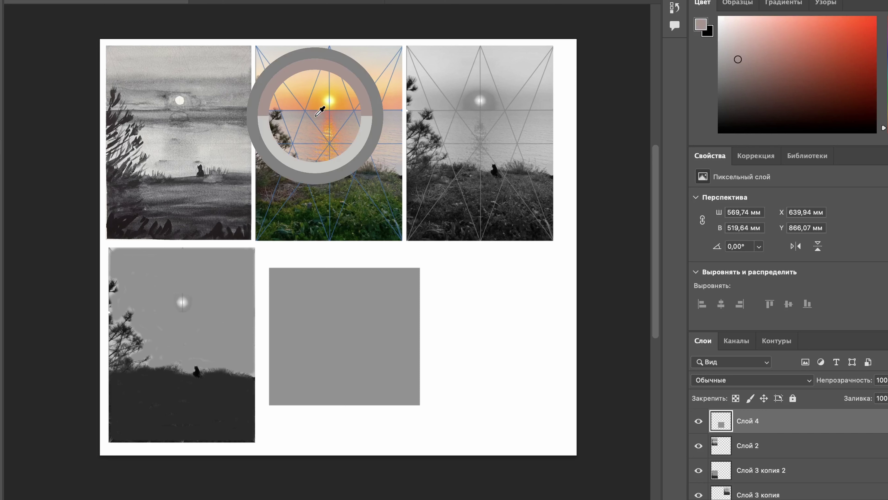
pyautogui.moveTo(297, 181); pyautogui.dragTo(326, 214)
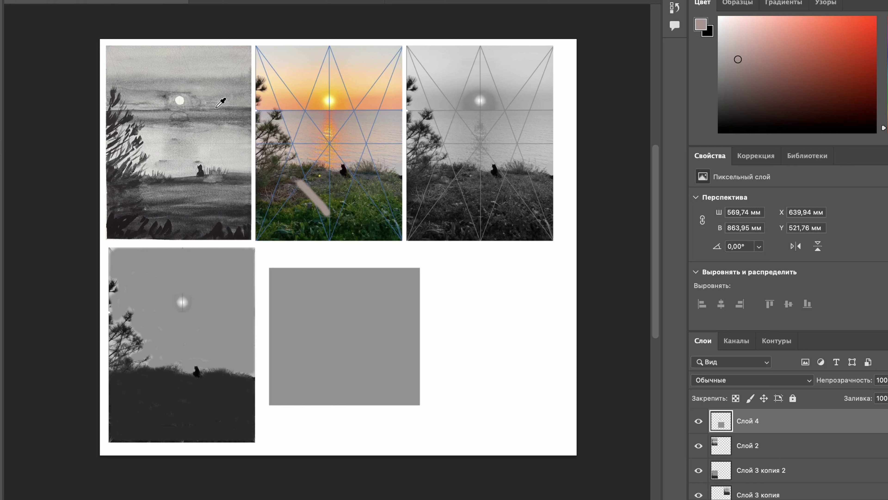
pyautogui.keyDown('alt'); pyautogui.click(201, 117); pyautogui.keyUp('alt')
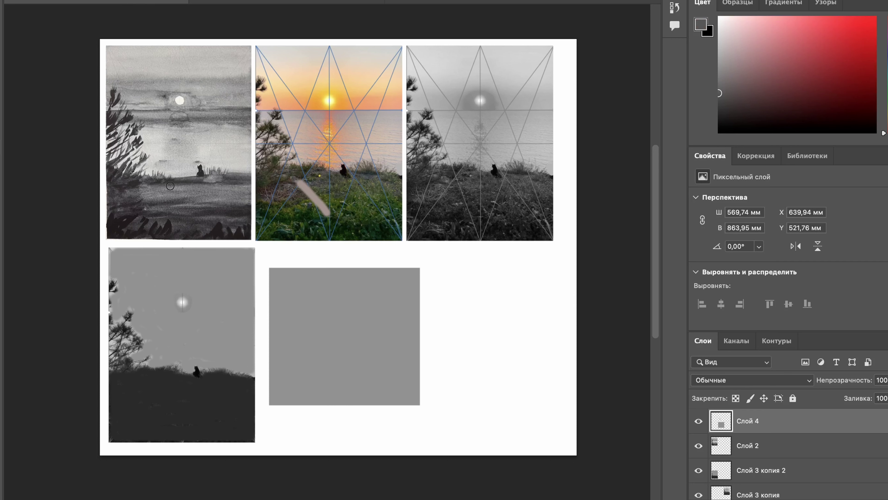
pyautogui.moveTo(170, 185); pyautogui.dragTo(208, 210)
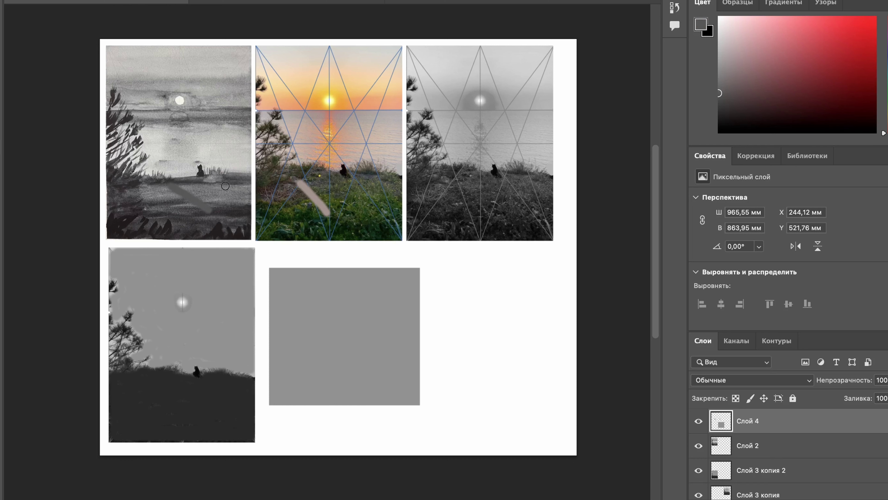
pyautogui.press('super+z')
pyautogui.press('super+z')
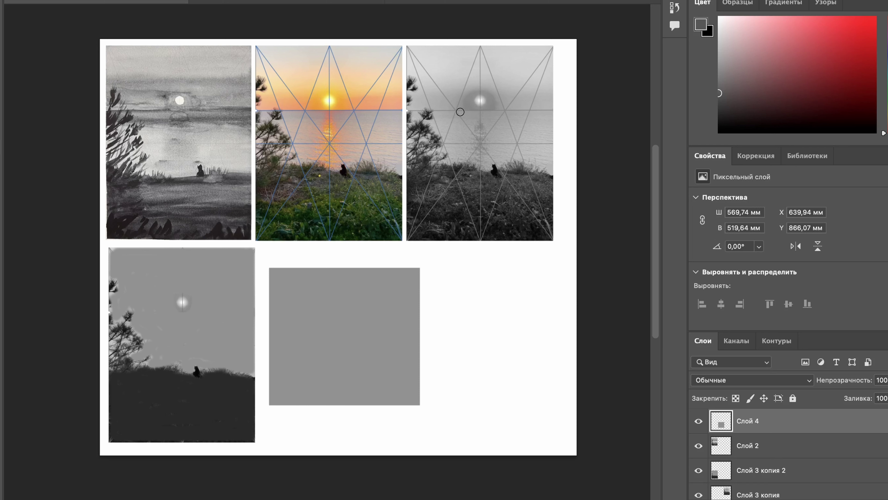
# - Sample the orange sky at the colour photo's horizon edge and dab it around the sun for comparison
pyautogui.press('v')
pyautogui.press('b')
pyautogui.keyDown('alt'); pyautogui.click(395, 102); pyautogui.keyUp('alt')
pyautogui.click(331, 88)
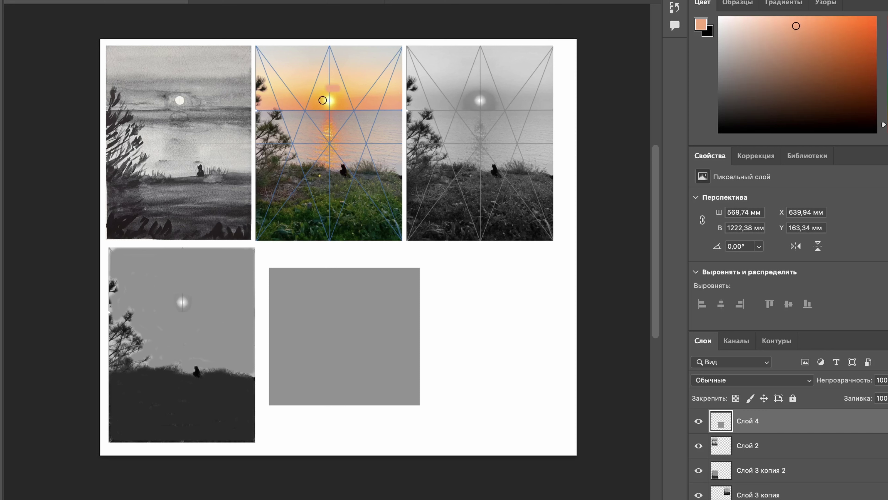
pyautogui.keyDown('alt'); pyautogui.click(397, 103); pyautogui.keyUp('alt')
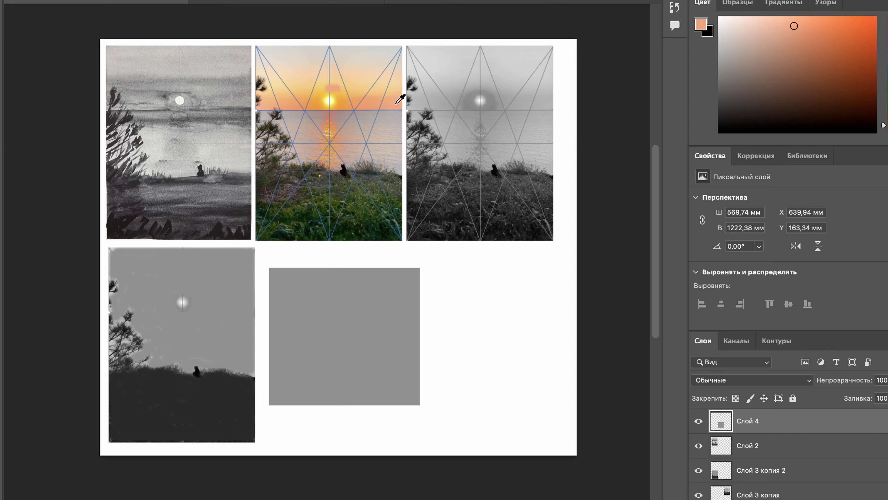
pyautogui.click(343, 98)
pyautogui.click(316, 90)
# - Brush the grey sampled beside the greyscale photo's sun onto its outer horizon sky, then undo the test marks
pyautogui.keyDown('alt'); pyautogui.click(491, 97); pyautogui.keyUp('alt')
pyautogui.moveTo(545, 93); pyautogui.dragTo(544, 107)
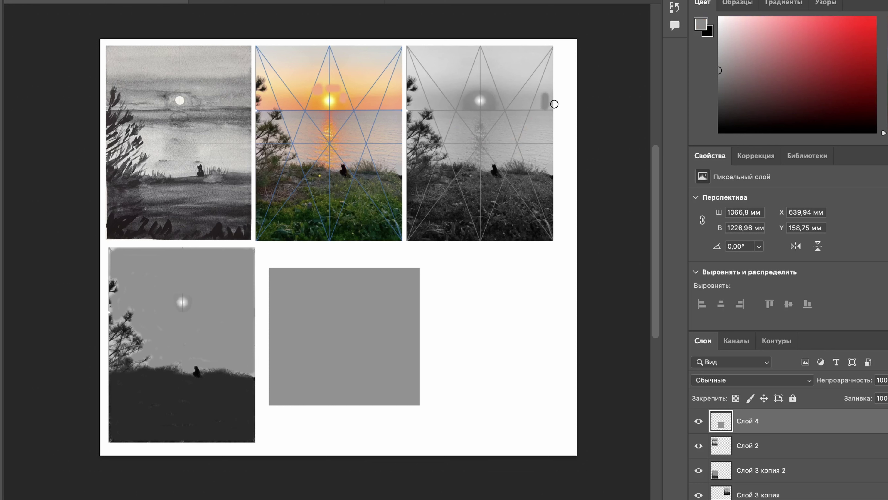
pyautogui.press('super+z')
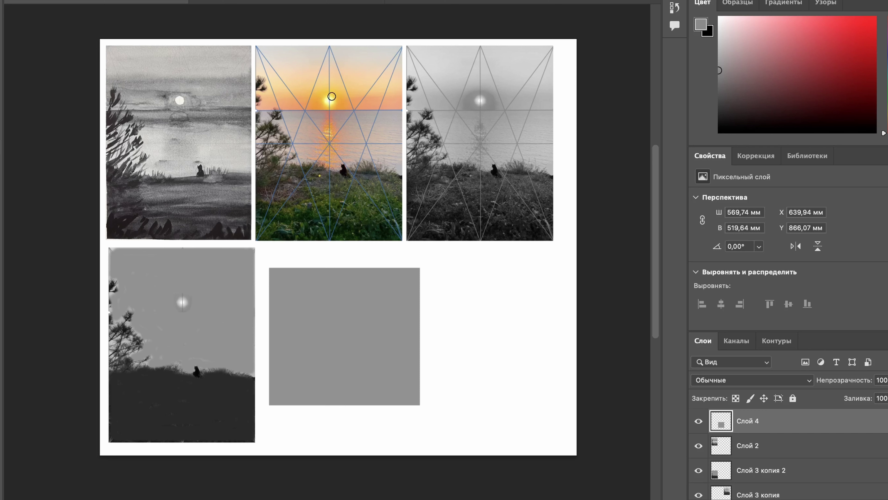
# - Sample the pale yellow of the sun in the colour photo as the foreground colour
pyautogui.press('alt')
pyautogui.keyDown('alt'); pyautogui.click(329, 101); pyautogui.keyUp('alt')
pyautogui.moveTo(328, 101); pyautogui.dragTo(331, 101)
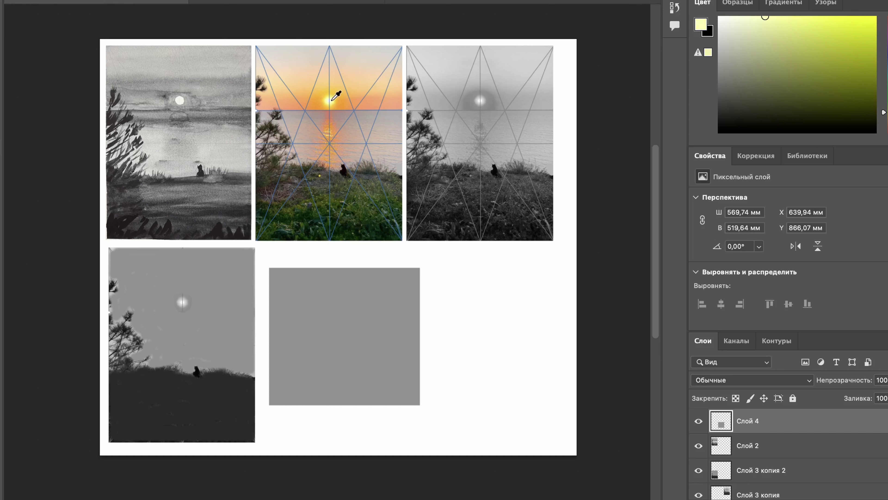
# - Resample the pale yellow of the colour photo's sun and dab it over the suns in the greyscale photo and the simplified tonal copy
pyautogui.moveTo(332, 100); pyautogui.dragTo(332, 100)
pyautogui.click(480, 102)
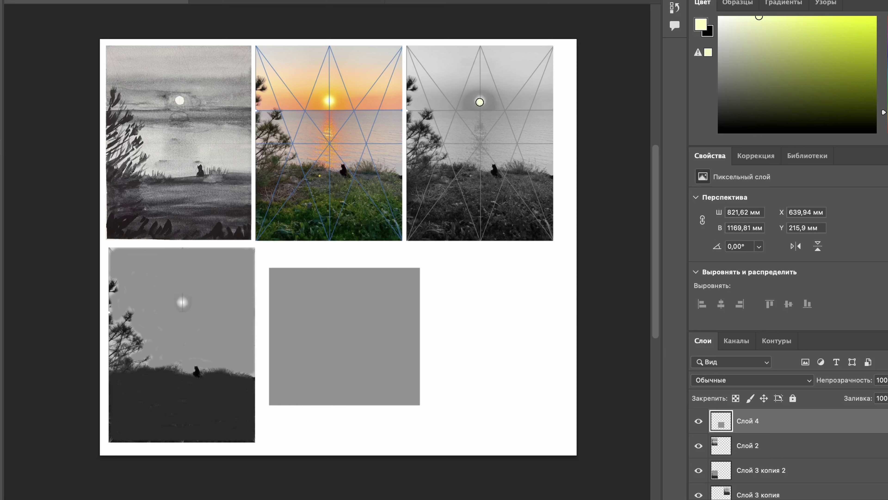
pyautogui.click(480, 102)
pyautogui.click(181, 302)
# - Sample the greyscale photo's light sky grey and paint over the tonal copy's sky and water on Слой 3 копия 2 with a 219-pixel brush
pyautogui.keyDown('alt'); pyautogui.click(510, 75); pyautogui.keyUp('alt')
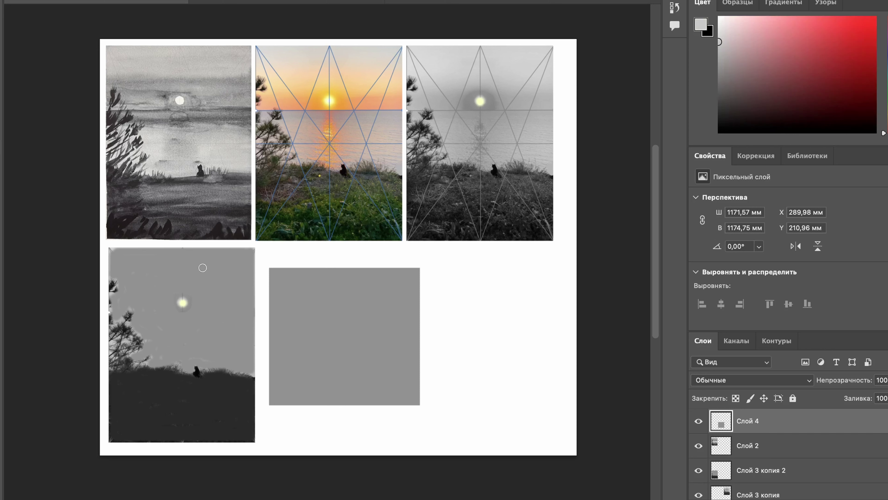
pyautogui.rightClick(202, 267)
pyautogui.moveTo(304, 304); pyautogui.dragTo(339, 304)
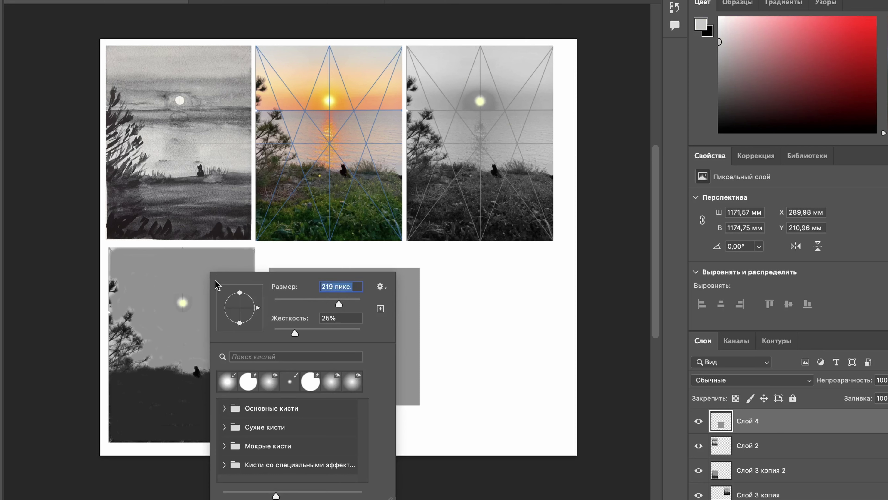
pyautogui.click(718, 475)
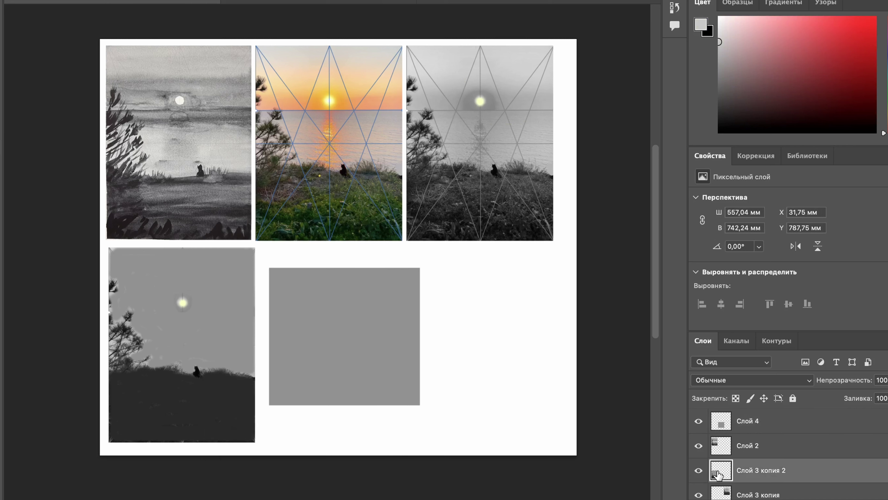
pyautogui.click(698, 470)
pyautogui.click(698, 470)
pyautogui.moveTo(188, 275)
pyautogui.mouseDown()
pyautogui.moveTo(199, 317)
pyautogui.moveTo(214, 280)
pyautogui.moveTo(241, 327)
pyautogui.moveTo(242, 254)
pyautogui.moveTo(124, 250)
pyautogui.moveTo(120, 268)
pyautogui.moveTo(191, 270)
pyautogui.moveTo(138, 266)
pyautogui.moveTo(171, 260)
pyautogui.moveTo(235, 267)
pyautogui.moveTo(230, 283)
pyautogui.moveTo(124, 254)
pyautogui.moveTo(129, 286)
pyautogui.moveTo(118, 300)
pyautogui.moveTo(161, 311)
pyautogui.moveTo(185, 290)
pyautogui.moveTo(199, 307)
pyautogui.moveTo(170, 312)
pyautogui.moveTo(162, 304)
pyautogui.moveTo(181, 276)
pyautogui.moveTo(153, 296)
pyautogui.moveTo(141, 357)
pyautogui.moveTo(238, 367)
pyautogui.moveTo(238, 350)
pyautogui.moveTo(212, 353)
pyautogui.moveTo(210, 336)
pyautogui.moveTo(153, 324)
pyautogui.moveTo(228, 336)
pyautogui.moveTo(244, 367)
pyautogui.moveTo(205, 370)
pyautogui.moveTo(137, 332)
pyautogui.mouseUp()
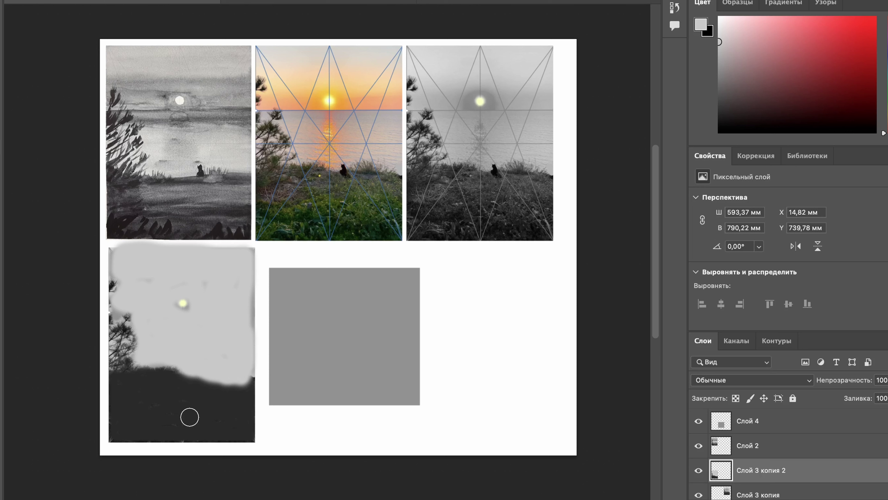
# - With a 42-pixel brush, paint black over the cat and across the tonal copy's foreground, and add a dark grey zigzag there
pyautogui.keyDown('alt'); pyautogui.click(188, 413); pyautogui.keyUp('alt')
pyautogui.moveTo(733, 116); pyautogui.dragTo(720, 129)
pyautogui.rightClick(216, 394)
pyautogui.moveTo(314, 313); pyautogui.dragTo(304, 311)
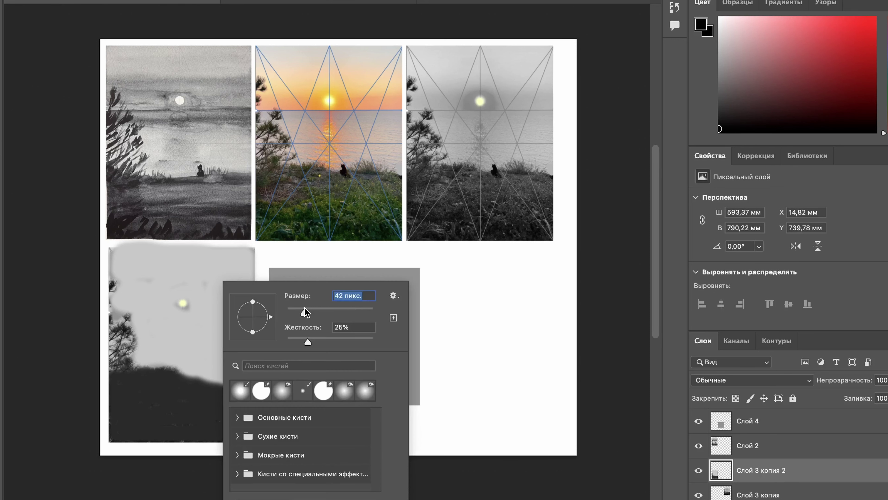
pyautogui.moveTo(130, 409); pyautogui.dragTo(210, 424)
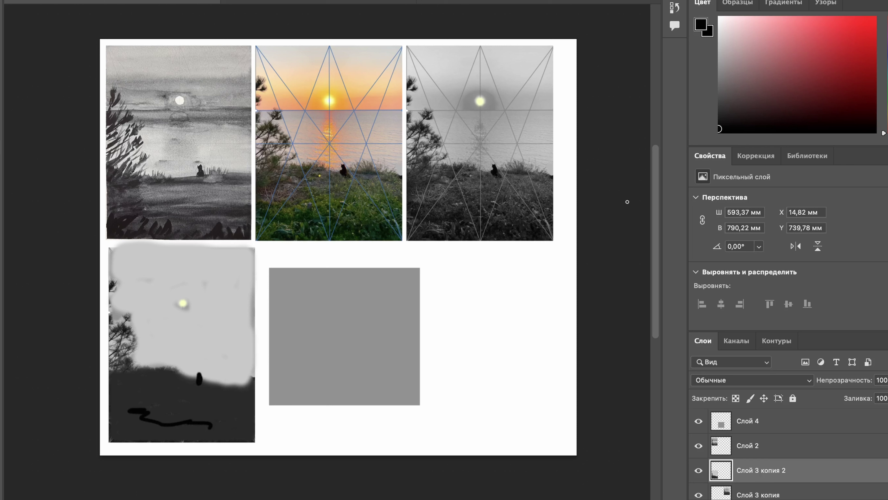
pyautogui.click(720, 96)
pyautogui.moveTo(154, 391)
pyautogui.mouseDown()
pyautogui.moveTo(176, 390)
pyautogui.moveTo(188, 407)
pyautogui.mouseUp()
# - Scribble dark grey over the tonal copy's light water for comparison, then undo the test marks
pyautogui.moveTo(229, 356)
pyautogui.mouseDown()
pyautogui.moveTo(221, 379)
pyautogui.moveTo(218, 327)
pyautogui.moveTo(205, 342)
pyautogui.mouseUp()
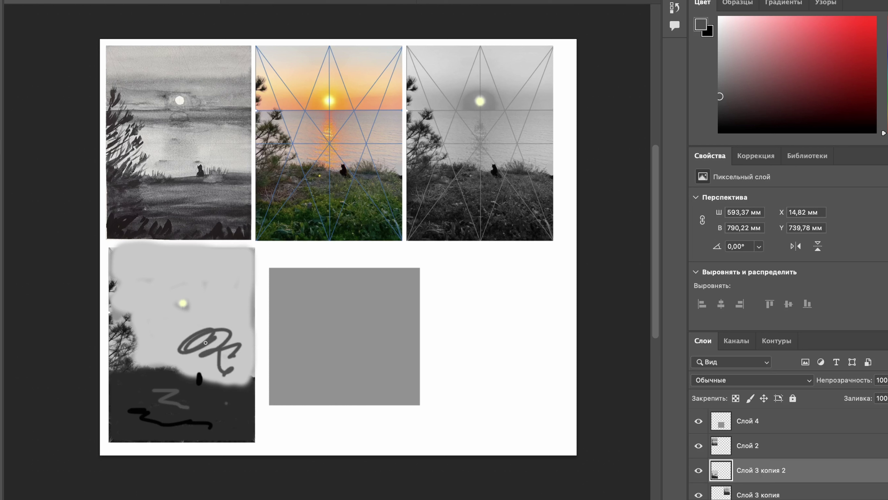
pyautogui.moveTo(202, 408); pyautogui.dragTo(206, 411)
pyautogui.hotkey('ctrl', 'z')
pyautogui.hotkey('ctrl', 'z')
pyautogui.hotkey('ctrl', 'z')
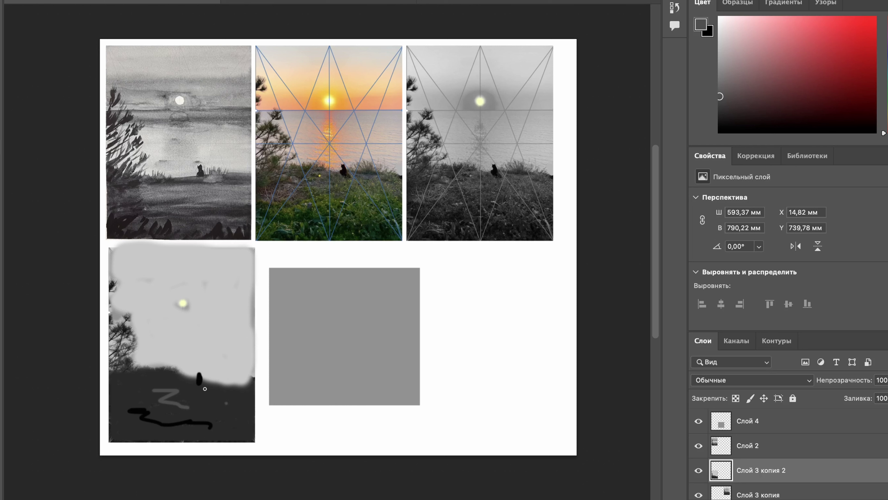
# - Add further dark grey strokes across the tonal copy's foreground above the black line
pyautogui.moveTo(196, 405)
pyautogui.mouseDown()
pyautogui.moveTo(189, 409)
pyautogui.moveTo(213, 407)
pyautogui.mouseUp()
pyautogui.moveTo(138, 395); pyautogui.dragTo(137, 396)
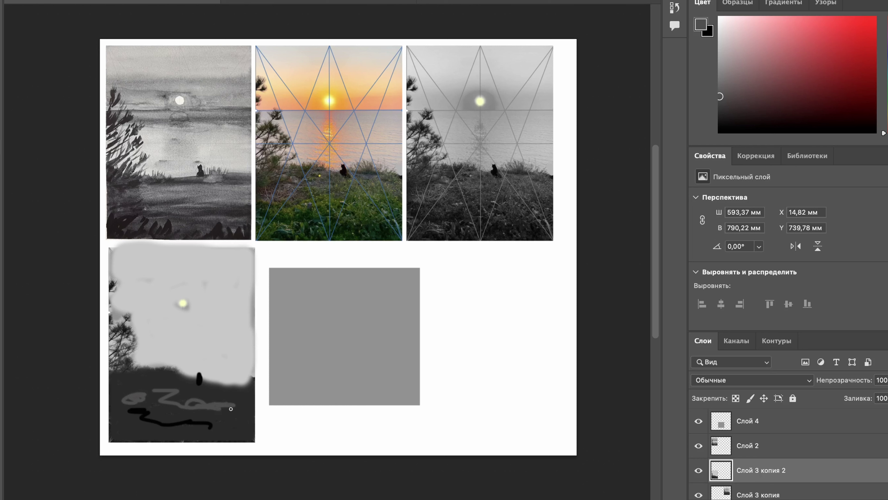
pyautogui.moveTo(154, 392)
pyautogui.mouseDown()
pyautogui.moveTo(147, 387)
pyautogui.moveTo(164, 385)
pyautogui.moveTo(144, 395)
pyautogui.moveTo(192, 402)
pyautogui.mouseUp()
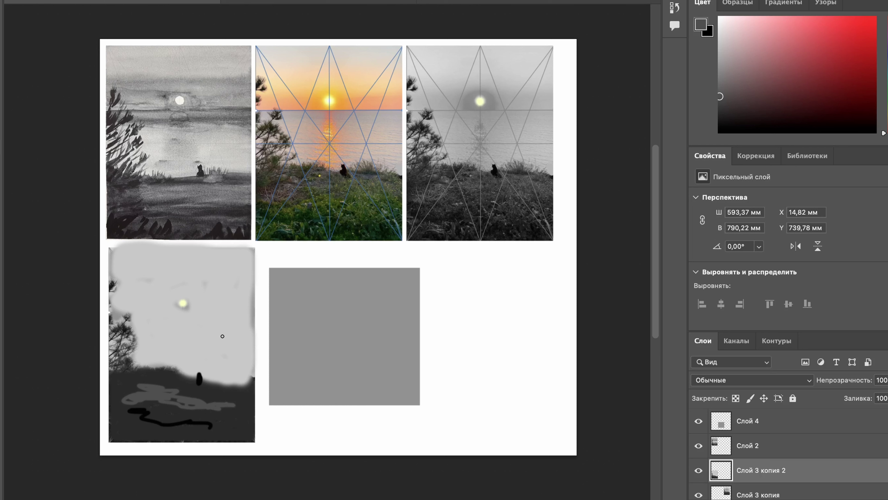
# - Paint a mid-grey band across the tonal copy's water below the sun with a larger brush
pyautogui.keyDown('alt'); pyautogui.click(226, 325); pyautogui.keyUp('alt')
pyautogui.click(718, 56)
pyautogui.rightClick(190, 302)
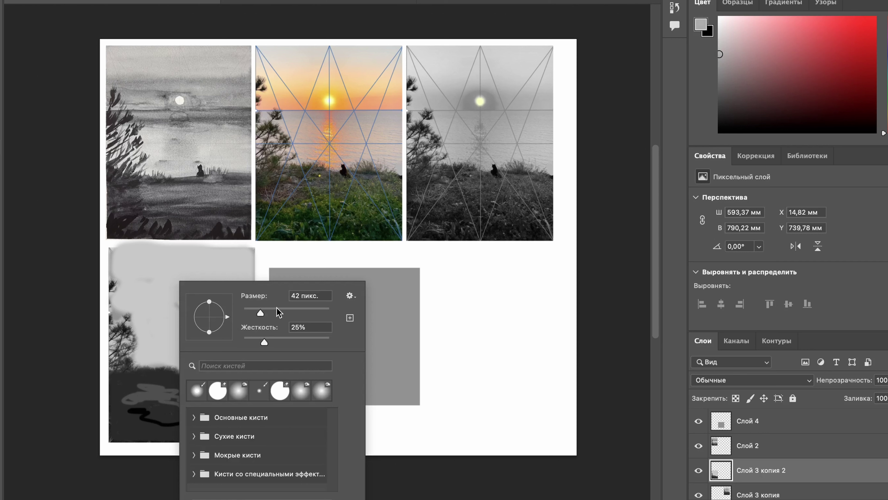
pyautogui.moveTo(278, 312); pyautogui.dragTo(284, 313)
pyautogui.click(134, 317)
pyautogui.moveTo(134, 318)
pyautogui.mouseDown()
pyautogui.moveTo(247, 317)
pyautogui.moveTo(137, 317)
pyautogui.moveTo(248, 325)
pyautogui.moveTo(131, 327)
pyautogui.moveTo(233, 328)
pyautogui.moveTo(214, 329)
pyautogui.mouseUp()
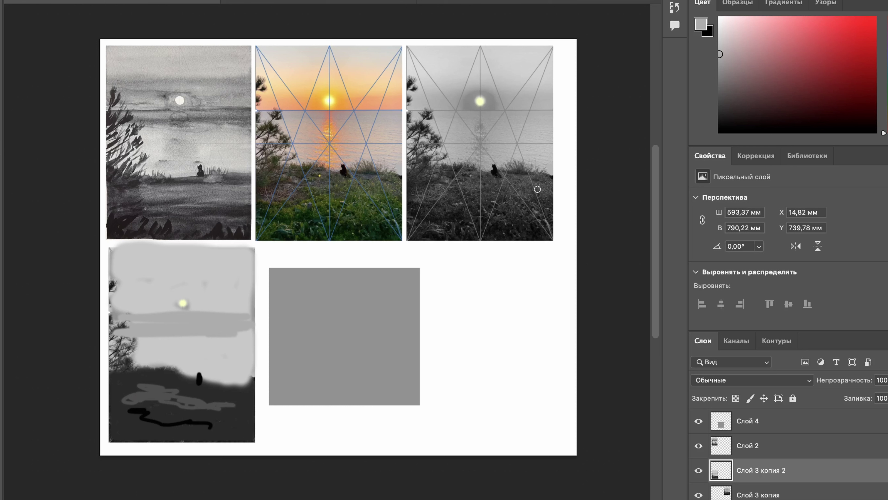
# - Brush light grey along the tonal copy's horizon sky and rework the water band with grey sampled below the greyscale photo's horizon
pyautogui.click(719, 42)
pyautogui.moveTo(244, 306)
pyautogui.mouseDown()
pyautogui.moveTo(199, 306)
pyautogui.moveTo(226, 307)
pyautogui.moveTo(203, 310)
pyautogui.mouseUp()
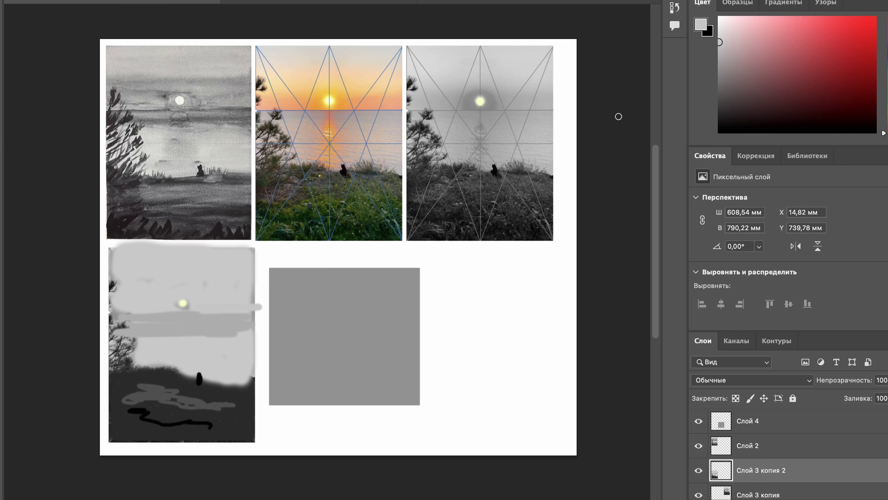
pyautogui.keyDown('alt'); pyautogui.click(511, 114); pyautogui.keyUp('alt')
pyautogui.moveTo(249, 311)
pyautogui.mouseDown()
pyautogui.moveTo(118, 316)
pyautogui.moveTo(231, 319)
pyautogui.moveTo(126, 322)
pyautogui.moveTo(222, 326)
pyautogui.moveTo(146, 334)
pyautogui.moveTo(216, 339)
pyautogui.mouseUp()
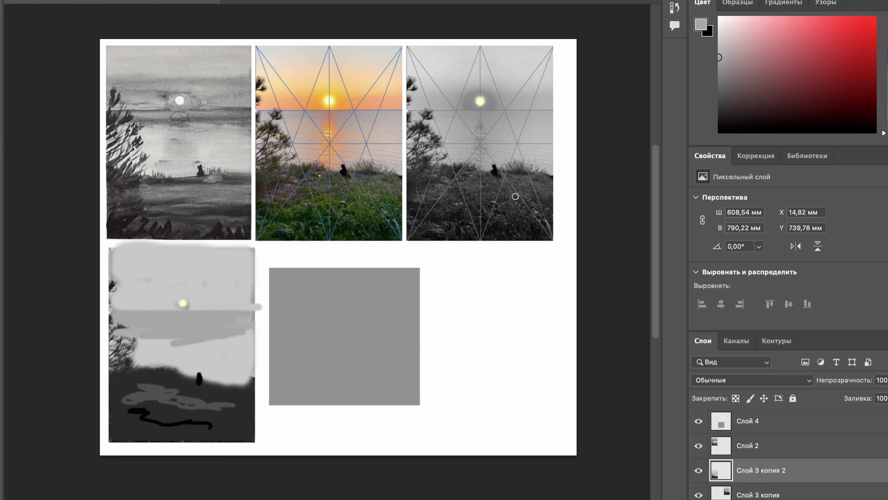
# - Paint the tonal copy's sky slightly darker near the sun and paler higher up, adding pale strokes around the sun and its reflection
pyautogui.click(720, 47)
pyautogui.moveTo(249, 304)
pyautogui.mouseDown()
pyautogui.moveTo(152, 297)
pyautogui.moveTo(128, 305)
pyautogui.moveTo(162, 303)
pyautogui.moveTo(160, 291)
pyautogui.moveTo(135, 292)
pyautogui.moveTo(225, 282)
pyautogui.mouseUp()
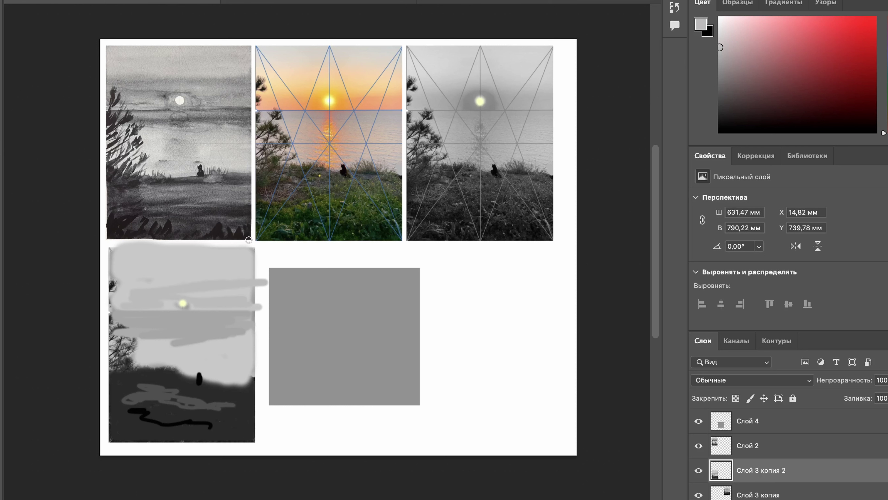
pyautogui.click(720, 33)
pyautogui.moveTo(244, 271)
pyautogui.mouseDown()
pyautogui.moveTo(139, 270)
pyautogui.moveTo(238, 269)
pyautogui.moveTo(127, 263)
pyautogui.moveTo(220, 252)
pyautogui.moveTo(134, 245)
pyautogui.mouseUp()
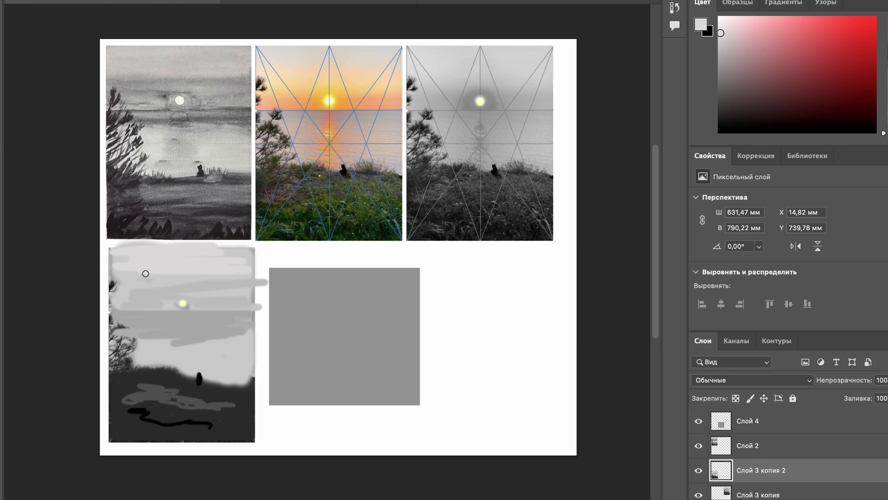
pyautogui.moveTo(178, 297)
pyautogui.mouseDown()
pyautogui.moveTo(192, 301)
pyautogui.moveTo(191, 310)
pyautogui.moveTo(174, 297)
pyautogui.moveTo(172, 305)
pyautogui.moveTo(182, 363)
pyautogui.mouseUp()
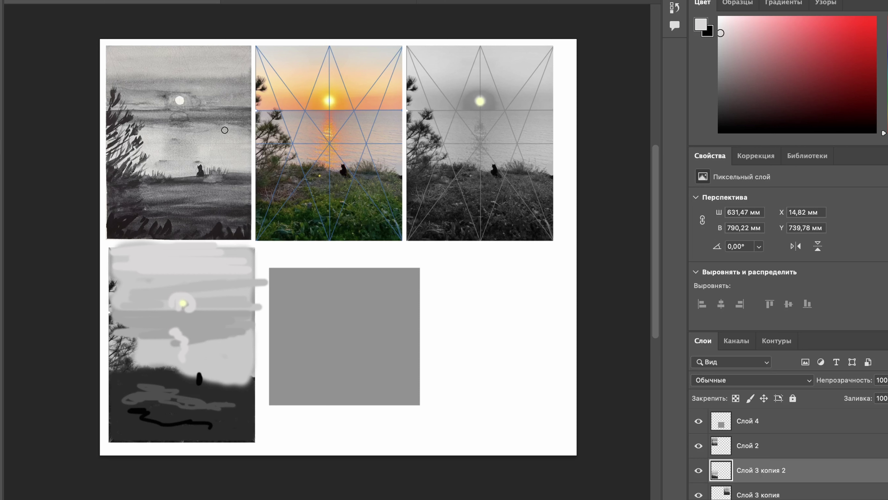
# - Sample the light grey of the watercolour sketch's water and brush it beside and partly over the sketch's sun on Слой 2
pyautogui.keyDown('alt'); pyautogui.click(155, 153); pyautogui.keyUp('alt')
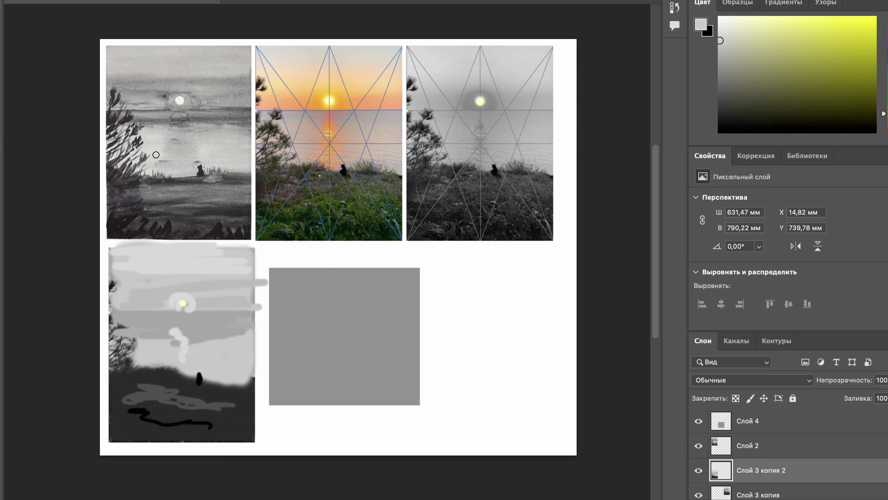
pyautogui.click(182, 102)
pyautogui.click(776, 448)
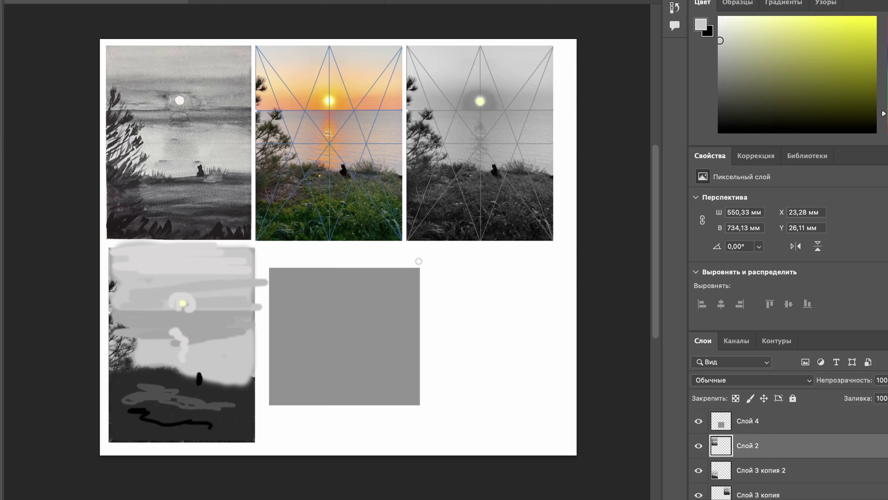
pyautogui.keyDown('alt'); pyautogui.click(157, 152); pyautogui.keyUp('alt')
pyautogui.moveTo(185, 96); pyautogui.dragTo(191, 113)
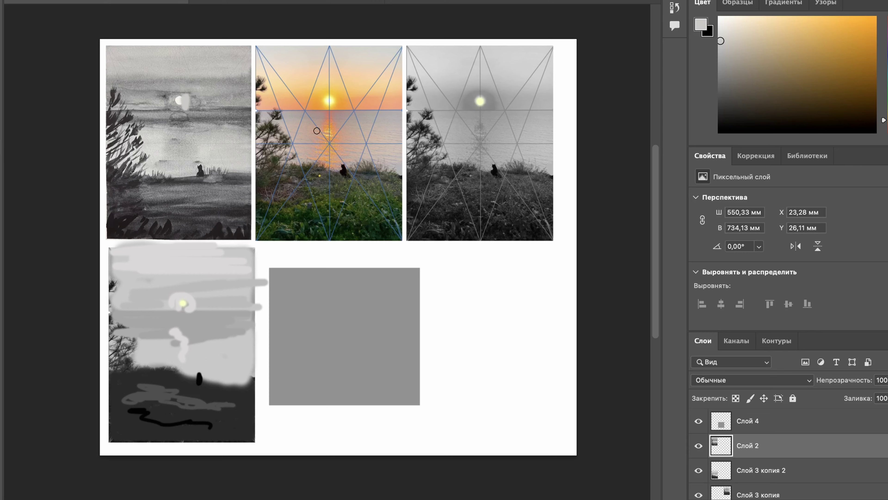
# - Sample the golden sun reflection in the colour photo and brush two strokes of it across the watercolour sketch's water
pyautogui.hotkey('ctrl', '+')
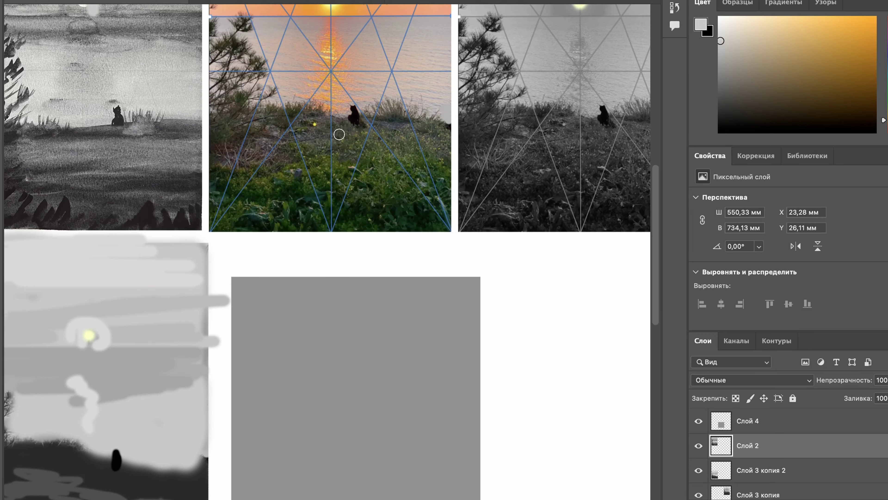
pyautogui.scroll(3, 338, 134)
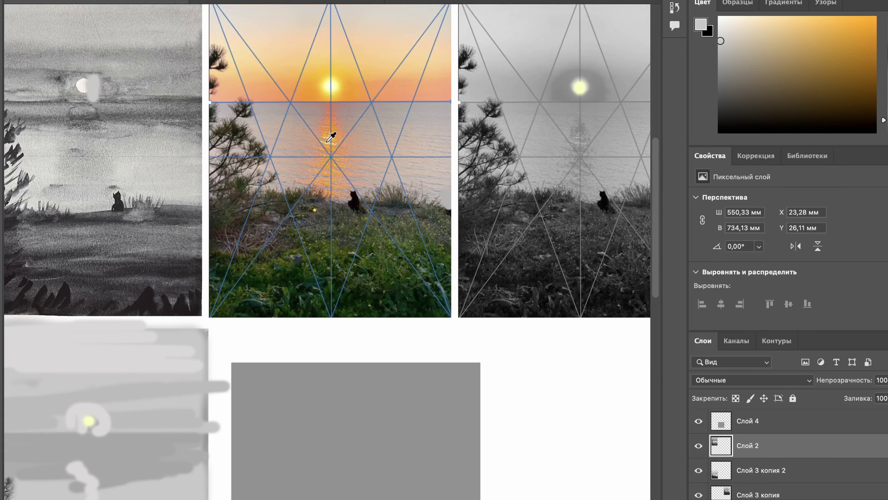
pyautogui.moveTo(332, 146); pyautogui.dragTo(327, 143)
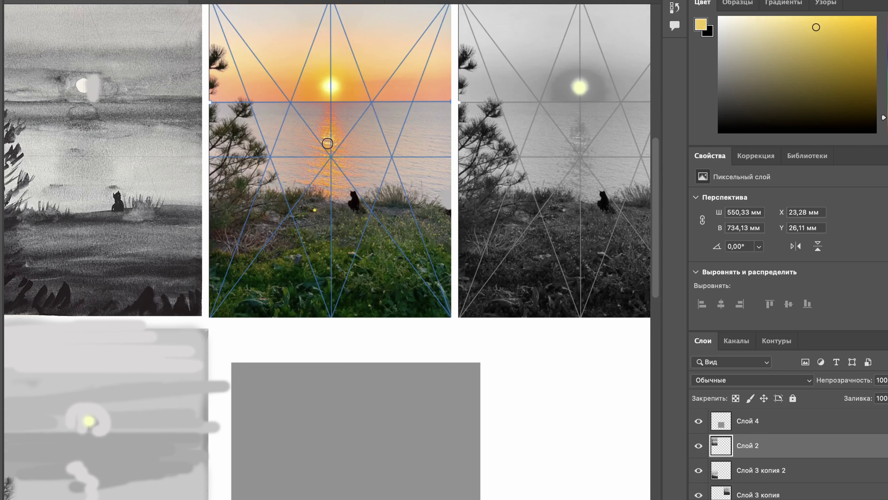
pyautogui.hscroll(-5, 254, 184)
pyautogui.moveTo(166, 153); pyautogui.dragTo(156, 153)
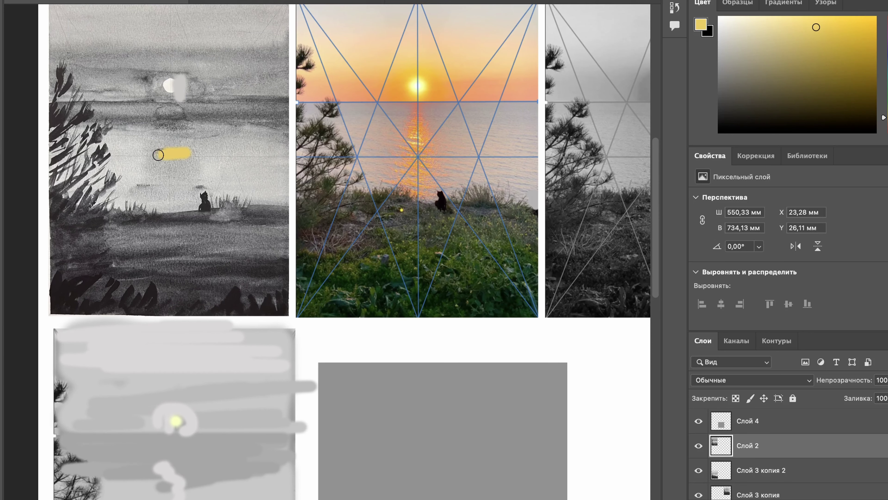
pyautogui.moveTo(224, 171); pyautogui.dragTo(171, 172)
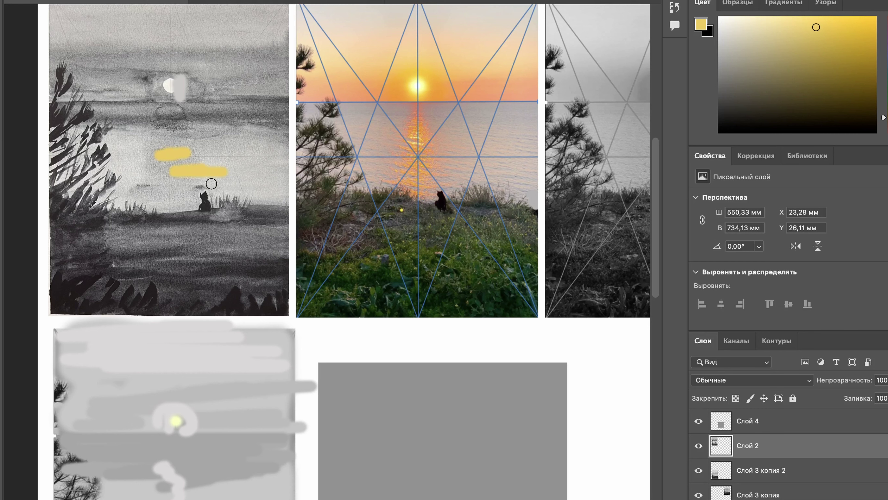
# - Sample white from the blank canvas and dab it on the tonal copy's sun
pyautogui.press('super+minus')
pyautogui.press('super+minus')
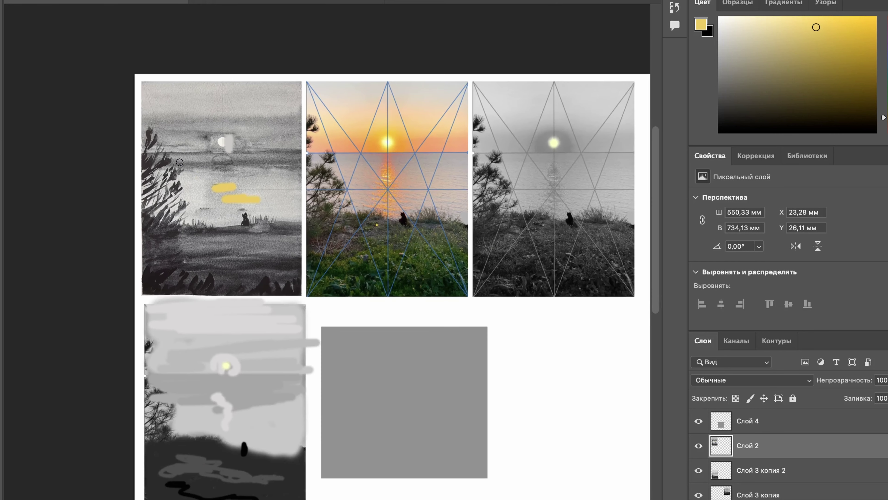
pyautogui.hscroll(3, 180, 162)
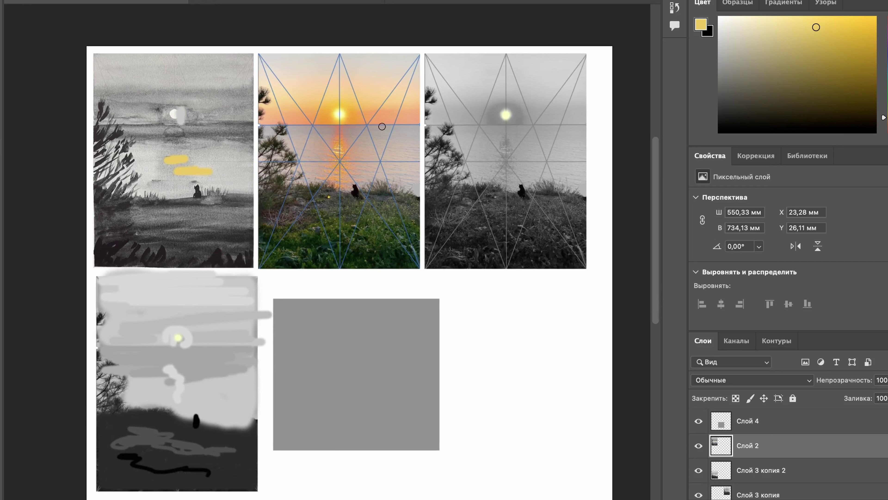
pyautogui.hscroll(3, 382, 160)
pyautogui.scroll(-2, 383, 160)
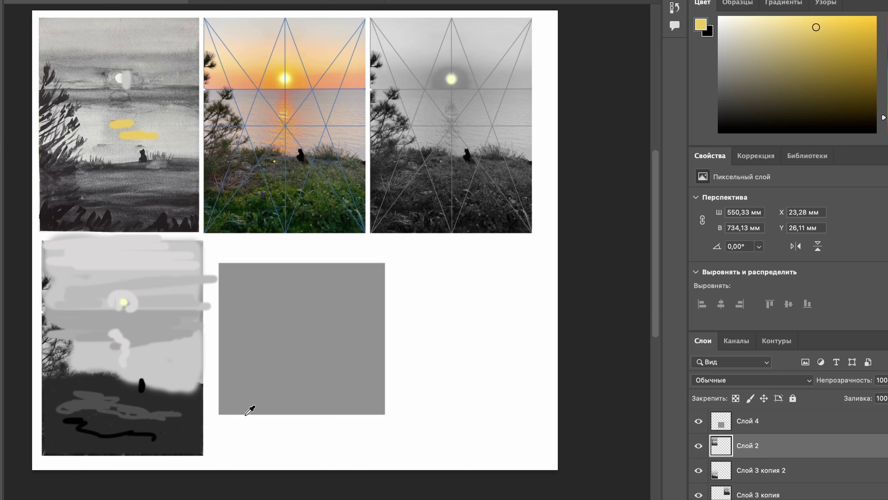
pyautogui.keyDown('alt'); pyautogui.click(247, 430); pyautogui.keyUp('alt')
pyautogui.click(123, 303)
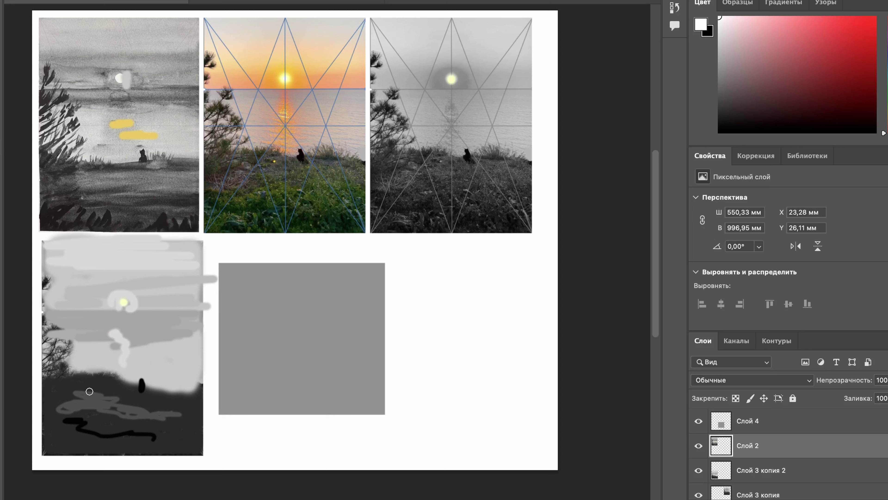
# - Sample tones across the colour photo's upper sky, orange horizon and water to compare their colours
pyautogui.scroll(-3, 168, 397)
pyautogui.hscroll(-3, 168, 398)
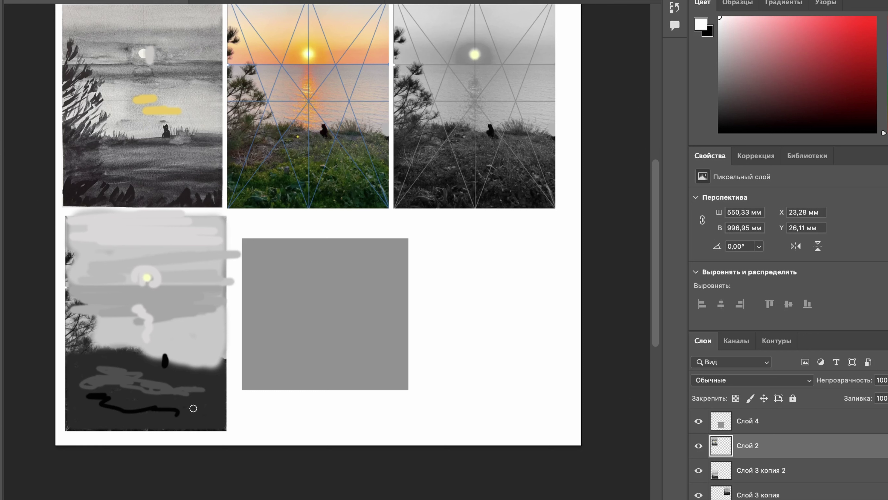
pyautogui.scroll(5, 321, 171)
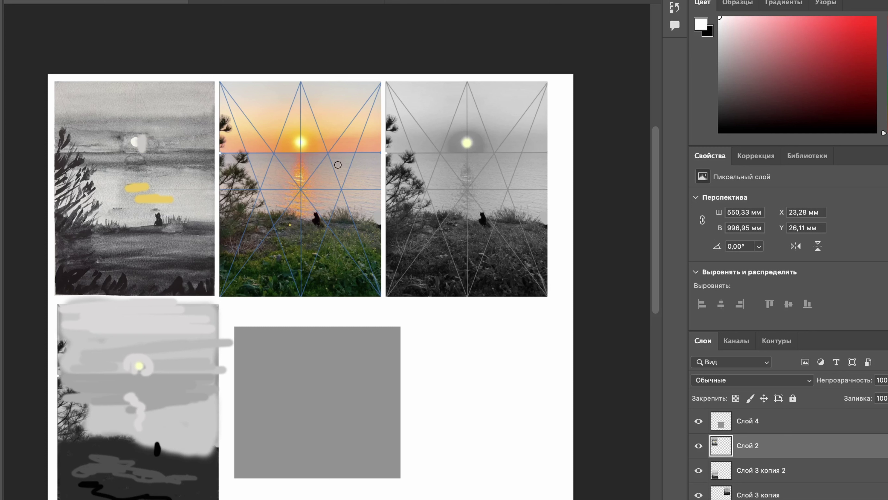
pyautogui.keyDown('alt'); pyautogui.click(346, 144); pyautogui.keyUp('alt')
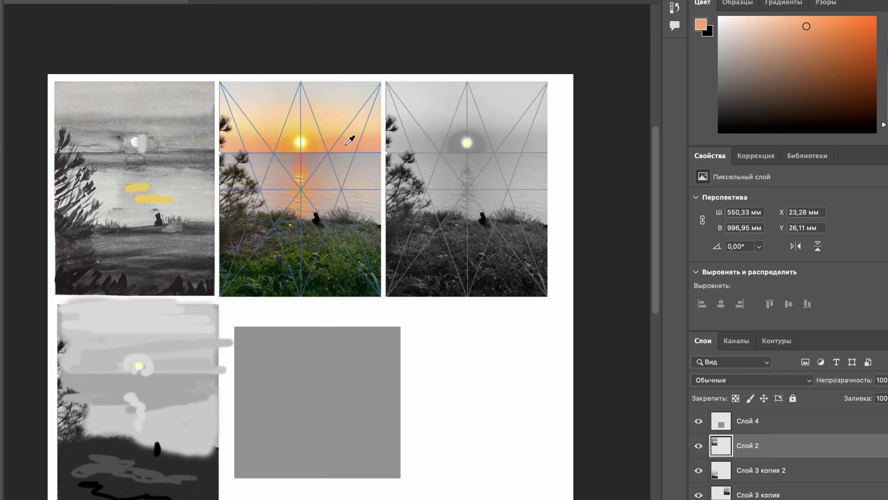
pyautogui.keyDown('alt'); pyautogui.click(328, 170); pyautogui.keyUp('alt')
pyautogui.keyDown('alt'); pyautogui.click(272, 101); pyautogui.keyUp('alt')
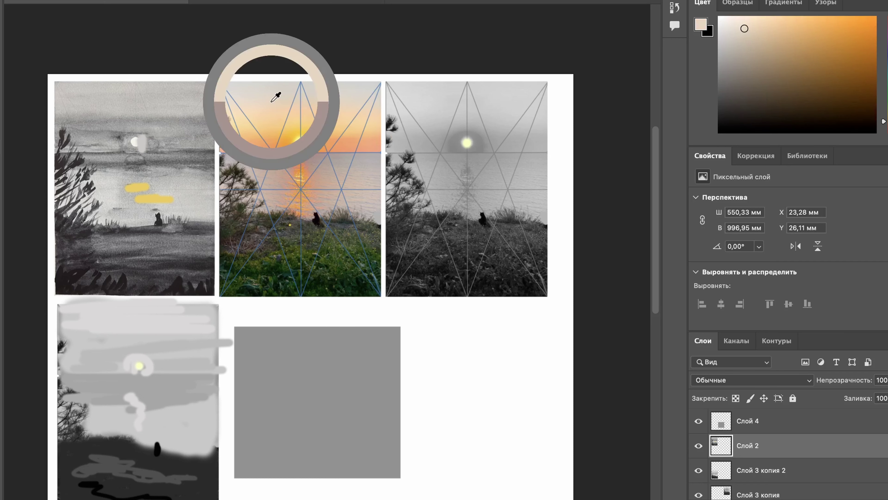
pyautogui.keyDown('alt'); pyautogui.click(259, 96); pyautogui.keyUp('alt')
pyautogui.keyDown('alt'); pyautogui.click(265, 104); pyautogui.keyUp('alt')
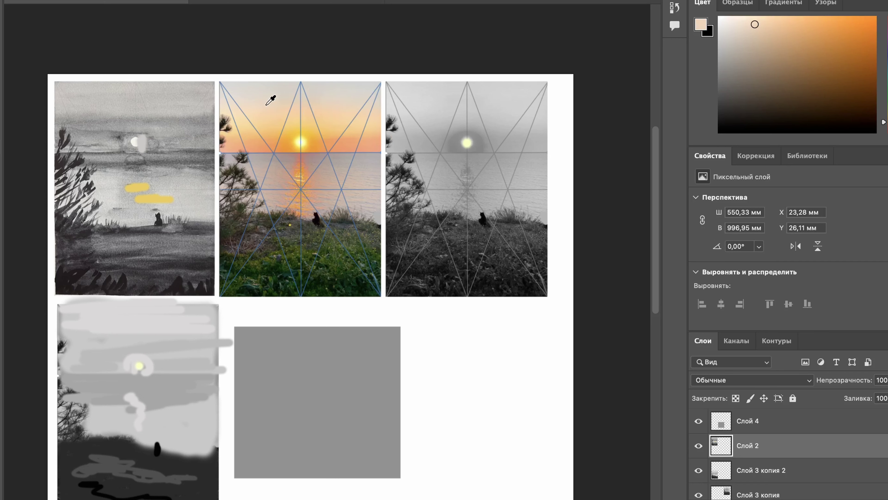
pyautogui.moveTo(271, 99)
pyautogui.keyDown('alt'); pyautogui.mouseDown()
pyautogui.moveTo(271, 91)
pyautogui.moveTo(272, 122)
pyautogui.mouseUp(); pyautogui.keyUp('alt')
pyautogui.keyDown('alt'); pyautogui.click(252, 139); pyautogui.keyUp('alt')
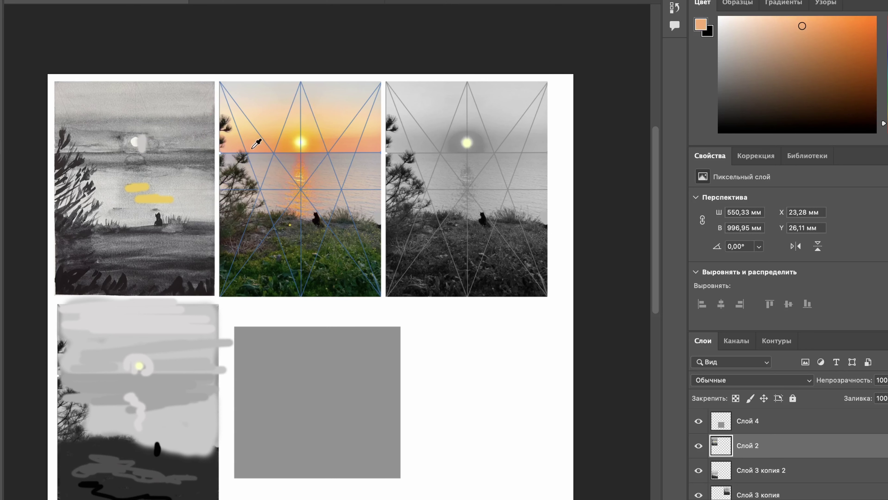
pyautogui.moveTo(321, 170)
pyautogui.keyDown('alt'); pyautogui.mouseDown()
pyautogui.moveTo(365, 179)
pyautogui.moveTo(361, 171)
pyautogui.mouseUp(); pyautogui.keyUp('alt')
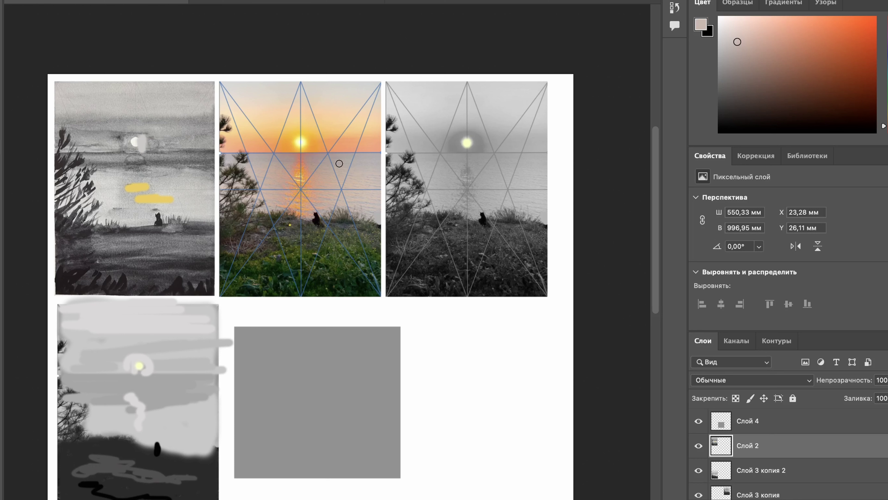
# - Brush a muted reddish brown over the colour photo's orange horizon sky for comparison, then undo the stroke
pyautogui.moveTo(738, 44); pyautogui.dragTo(771, 63)
pyautogui.moveTo(341, 139); pyautogui.dragTo(365, 139)
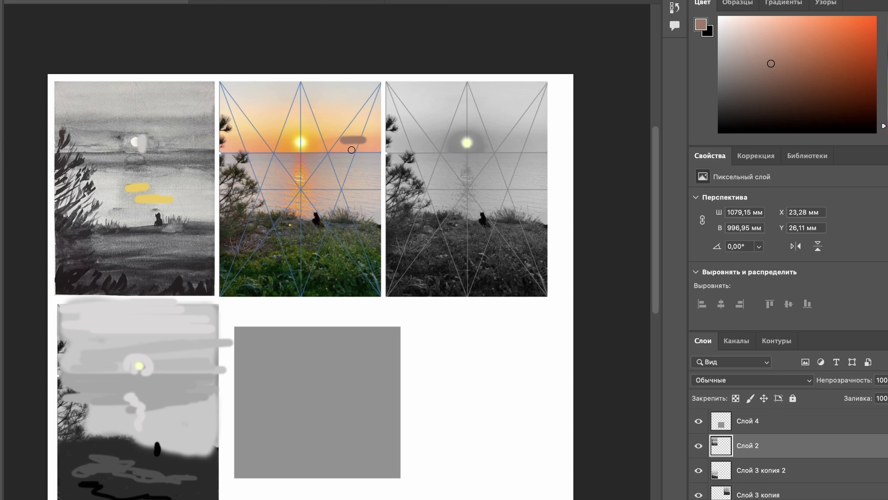
pyautogui.hotkey('ctrl', 'z')
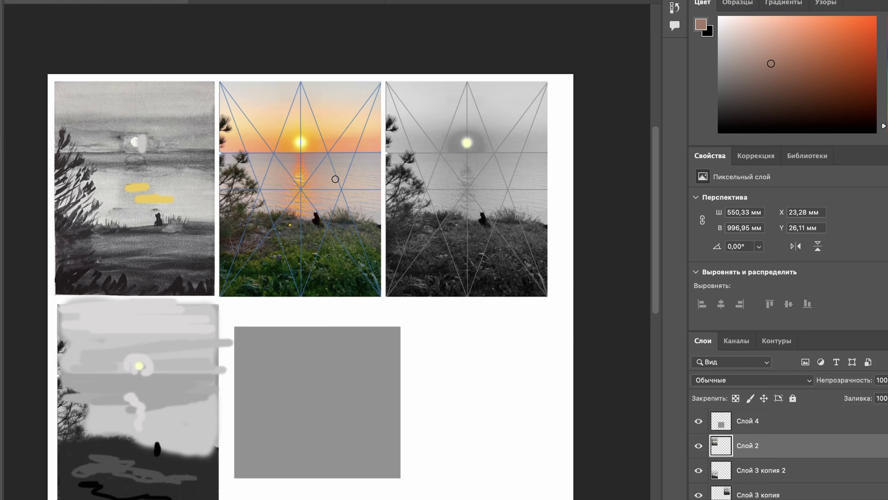
pyautogui.scroll(-3, 455, 387)
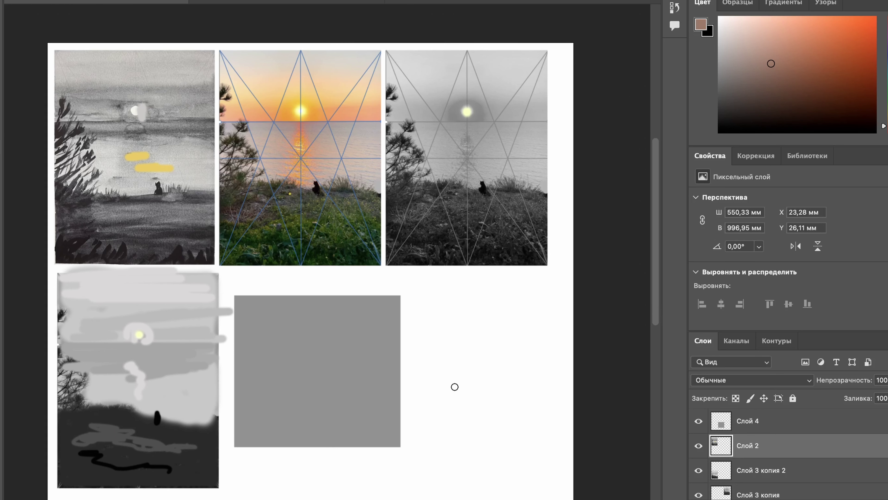